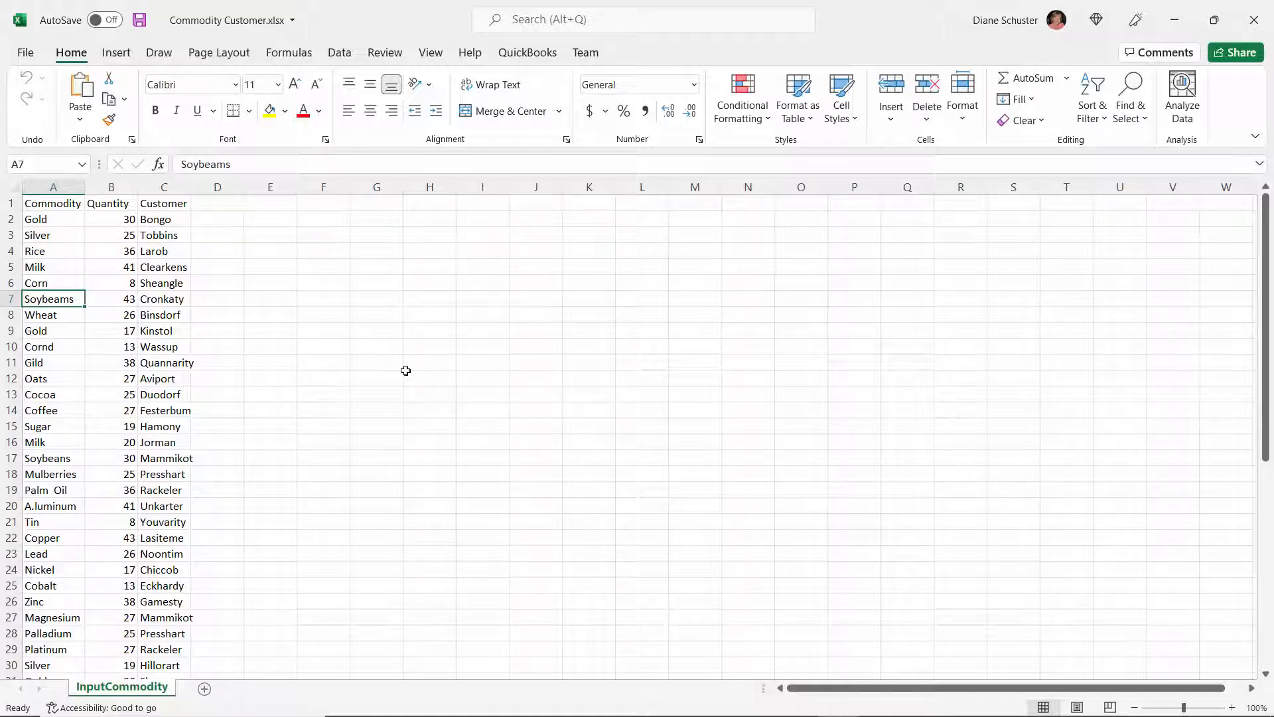
Step: Inspect the spelling of the Commodity column entries in rows 10, 11, 19 and 20, and close the workbook
{"action": "left_click", "coordinate": [50, 347]}
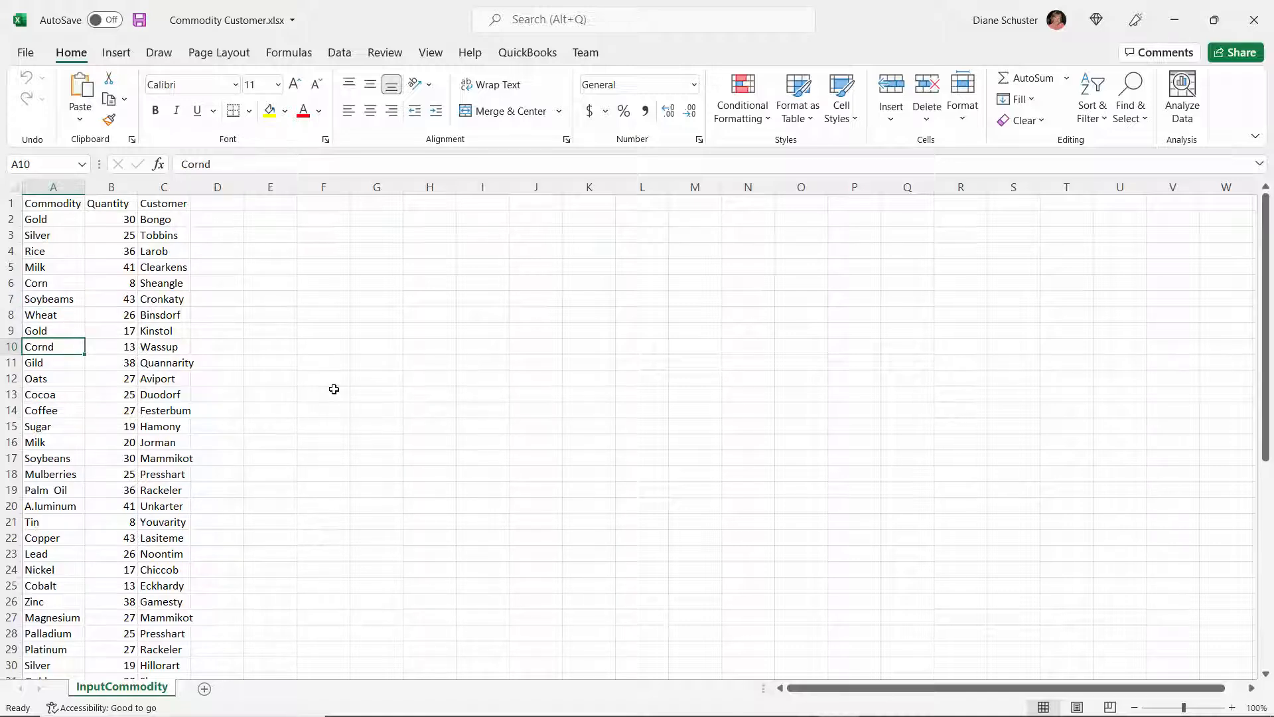
{"action": "left_click", "coordinate": [61, 365]}
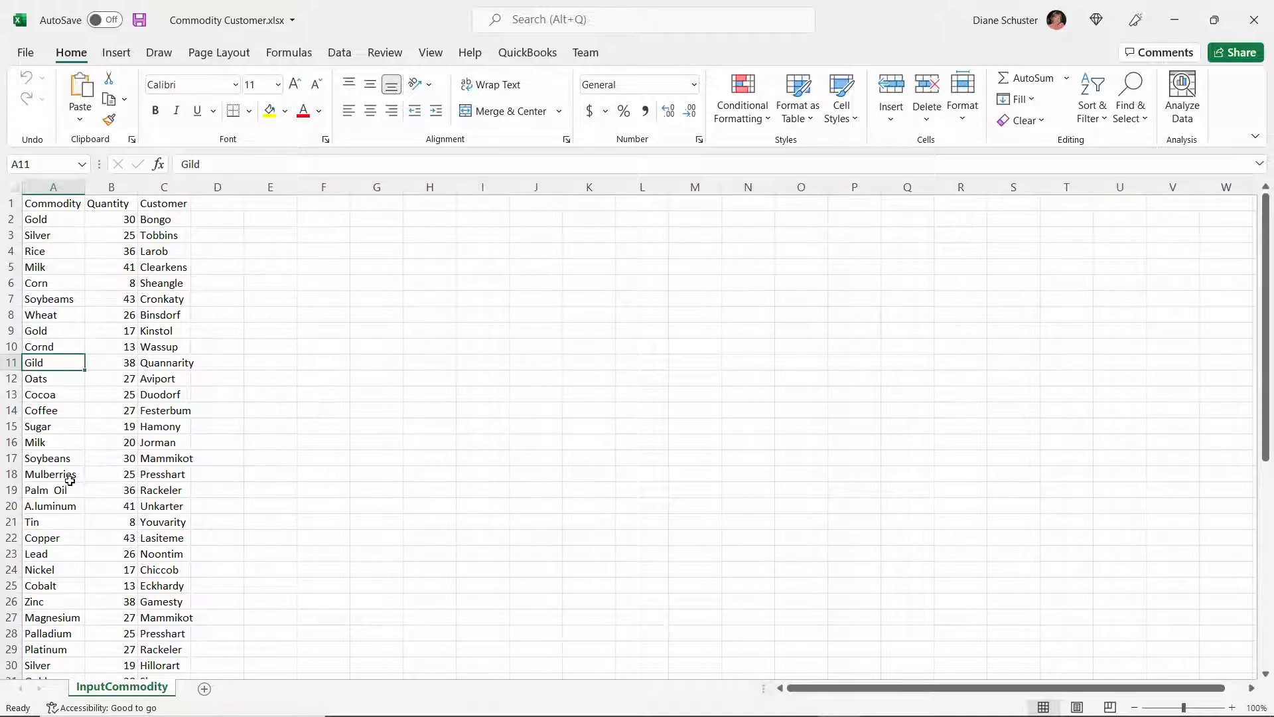
{"action": "left_click", "coordinate": [45, 490]}
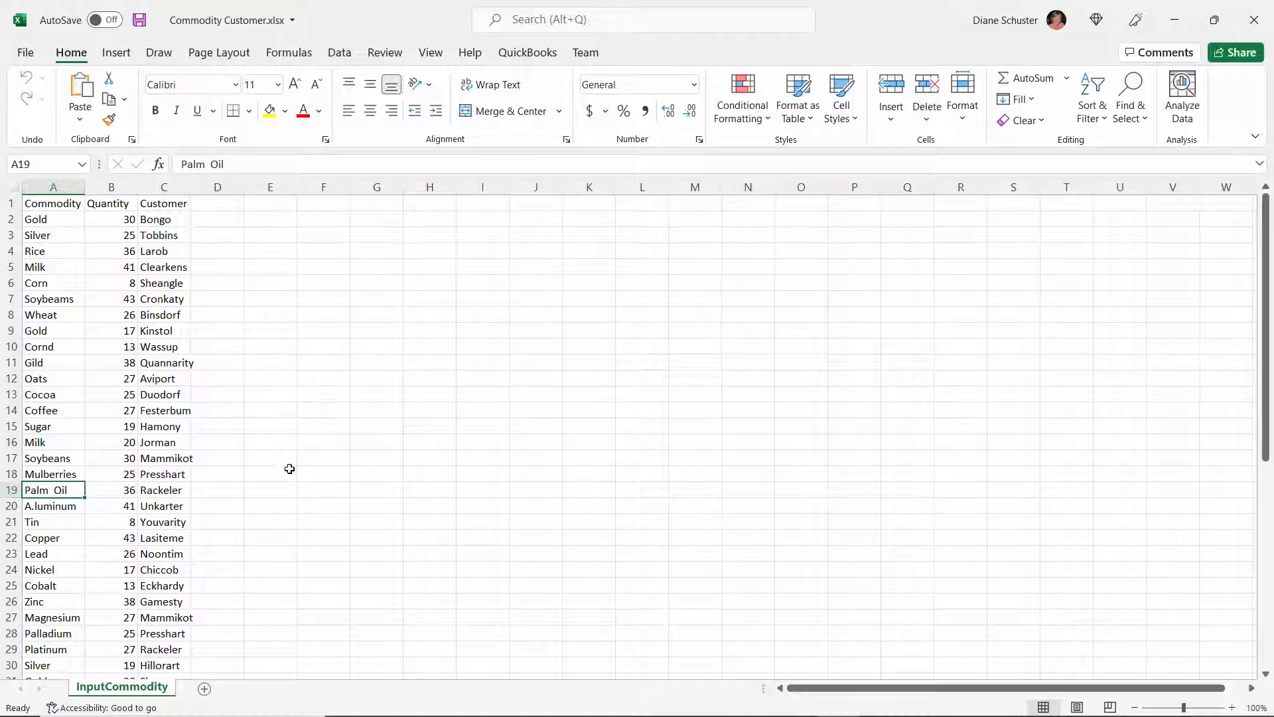
{"action": "left_click", "coordinate": [43, 508]}
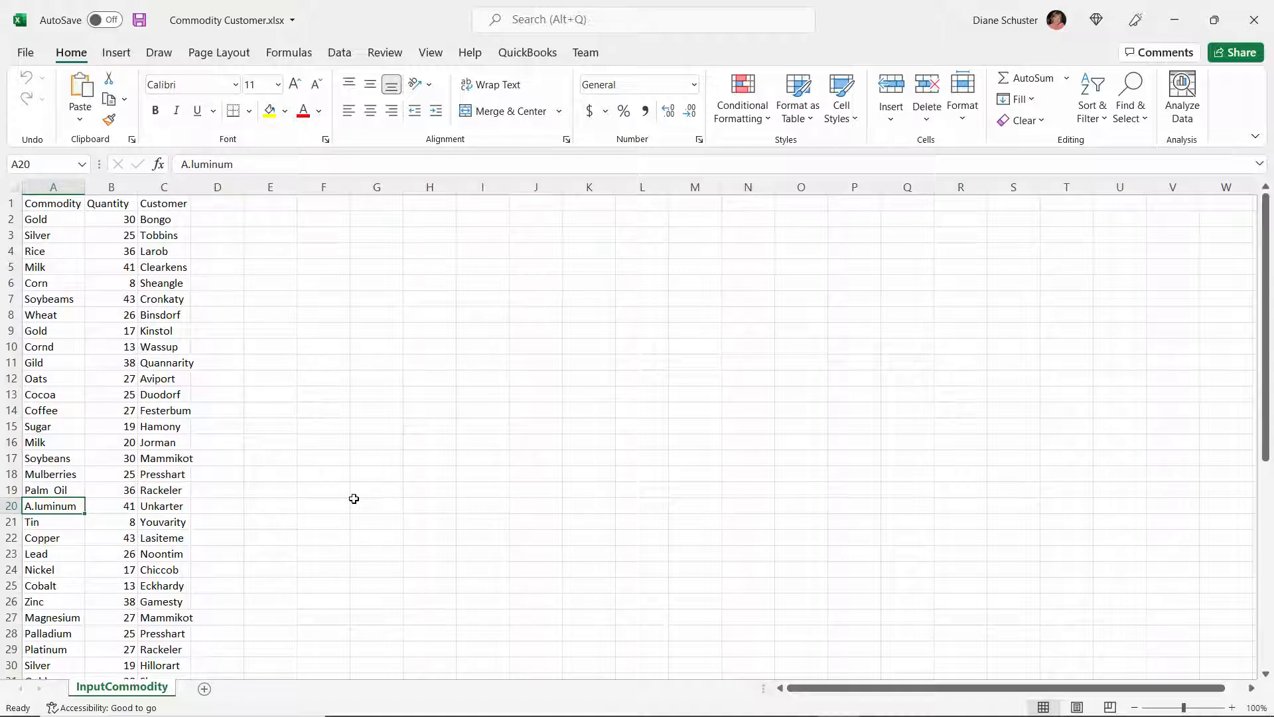
{"action": "left_click", "coordinate": [1252, 23]}
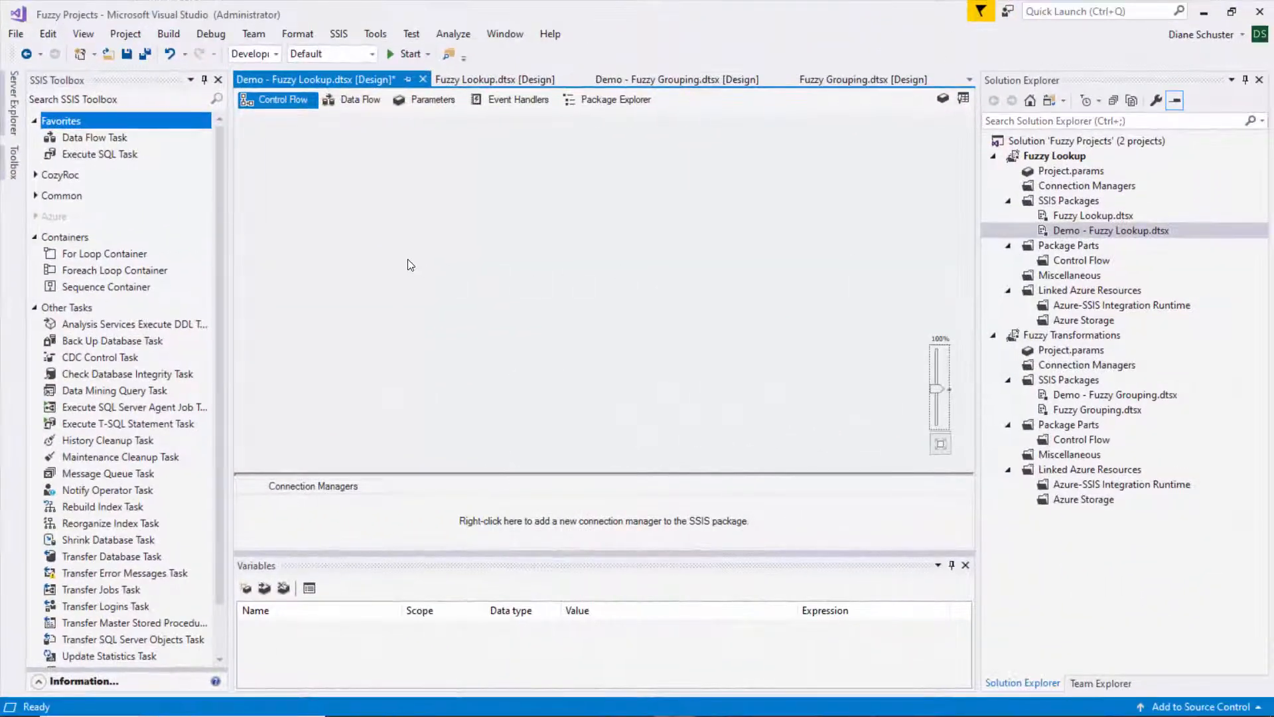
Step: Add a Data Flow Task to the control flow of the Demo - Fuzzy Lookup package and open its data flow
{"action": "left_click", "coordinate": [84, 139]}
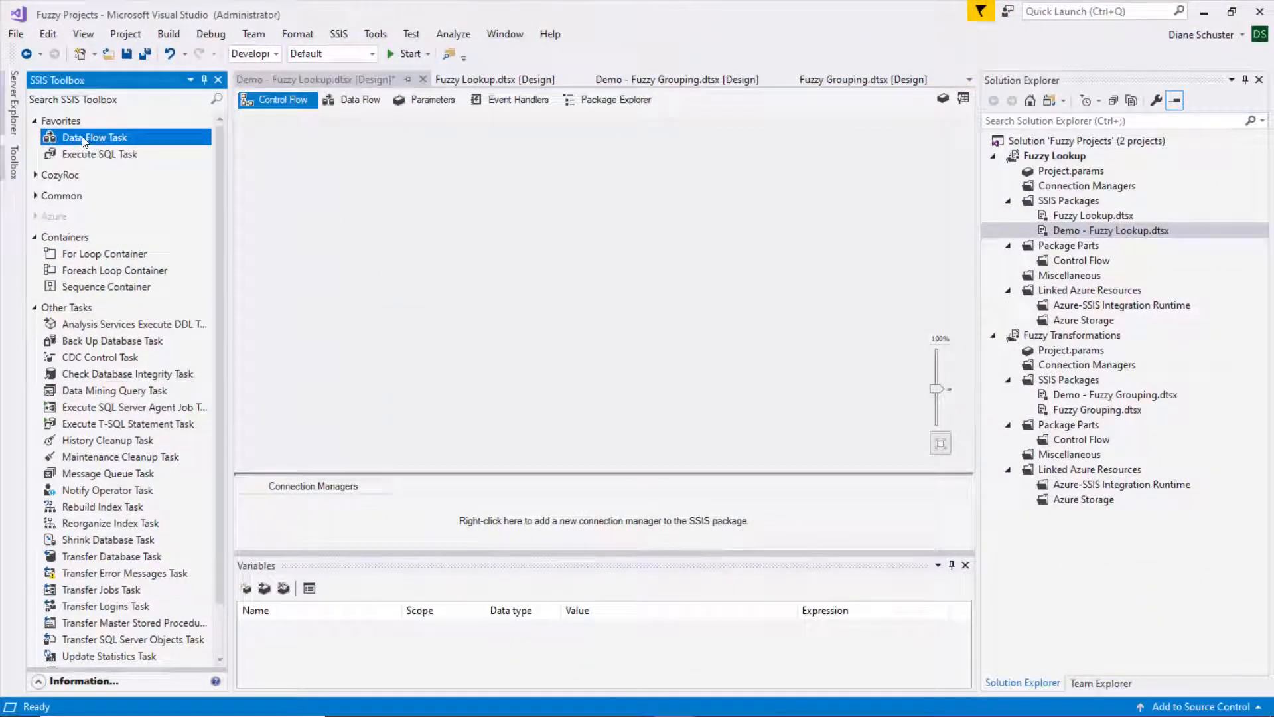
{"action": "left_click_drag", "start_coordinate": [85, 140], "coordinate": [281, 168]}
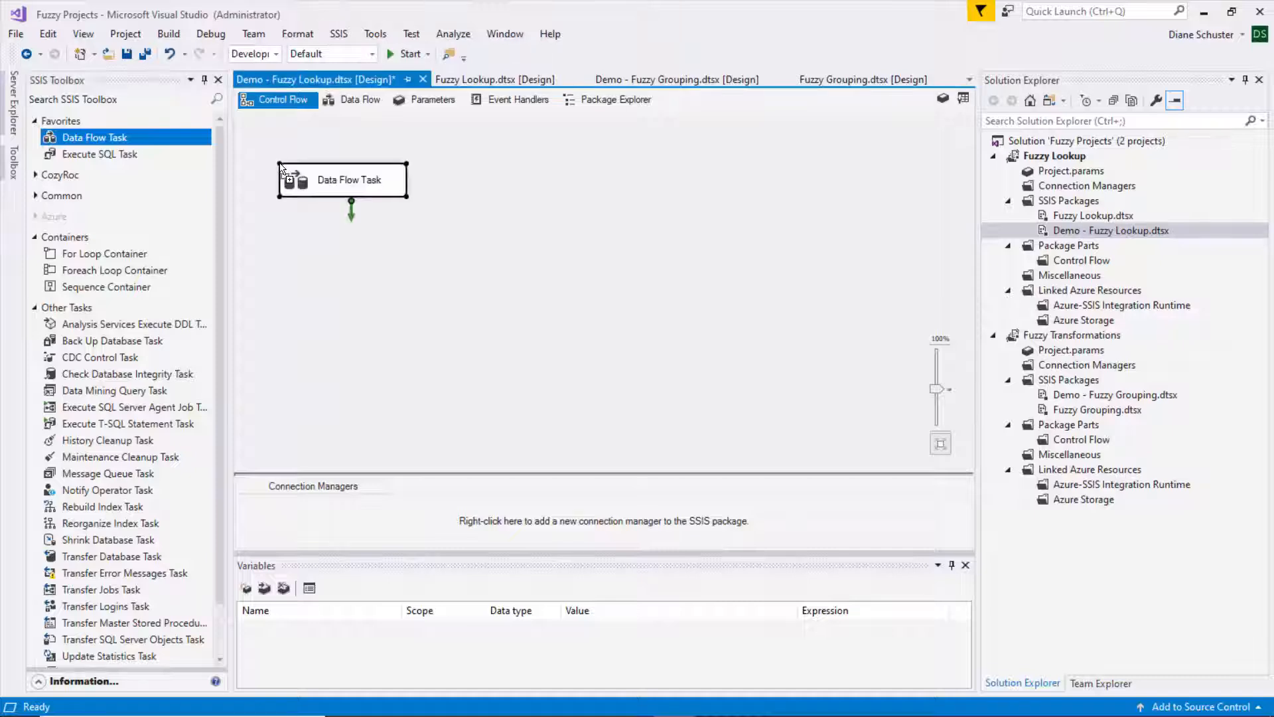
{"action": "double_click", "coordinate": [371, 184]}
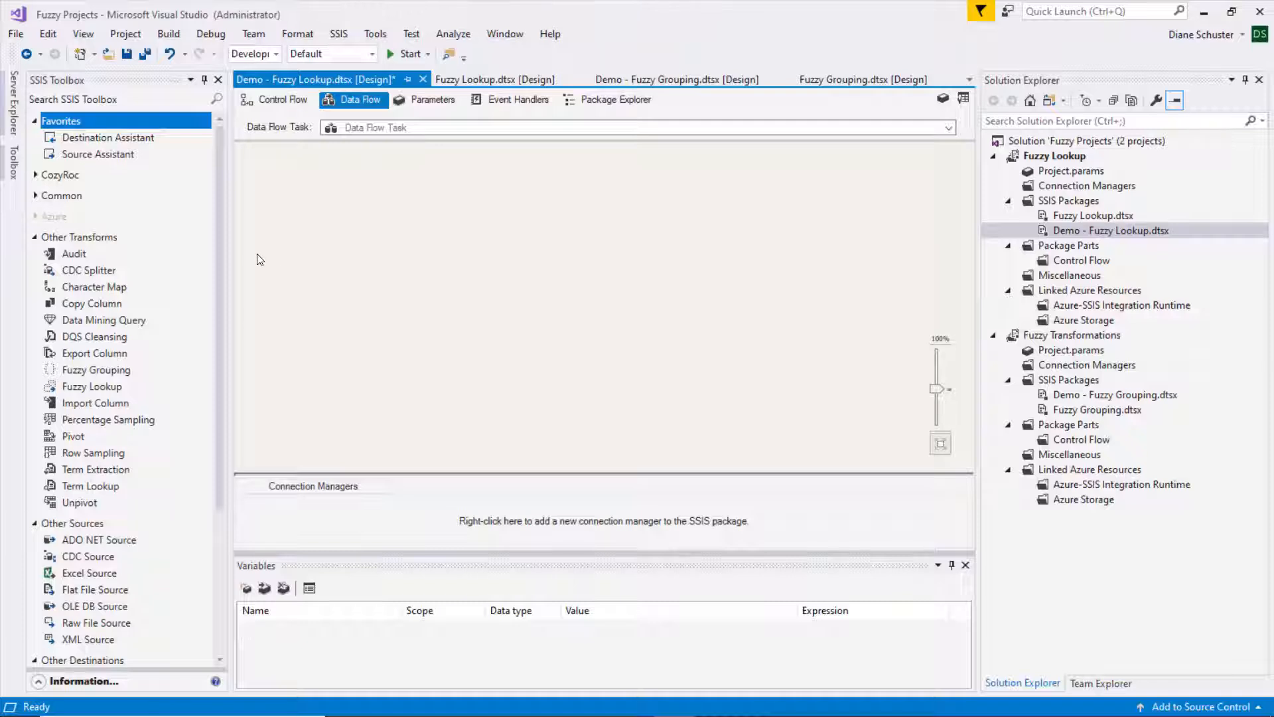
Step: Add an Excel Source to the data flow and rename it "Commody Customer"
{"action": "left_click_drag", "start_coordinate": [222, 217], "coordinate": [212, 385]}
{"action": "left_click_drag", "start_coordinate": [100, 369], "coordinate": [359, 181]}
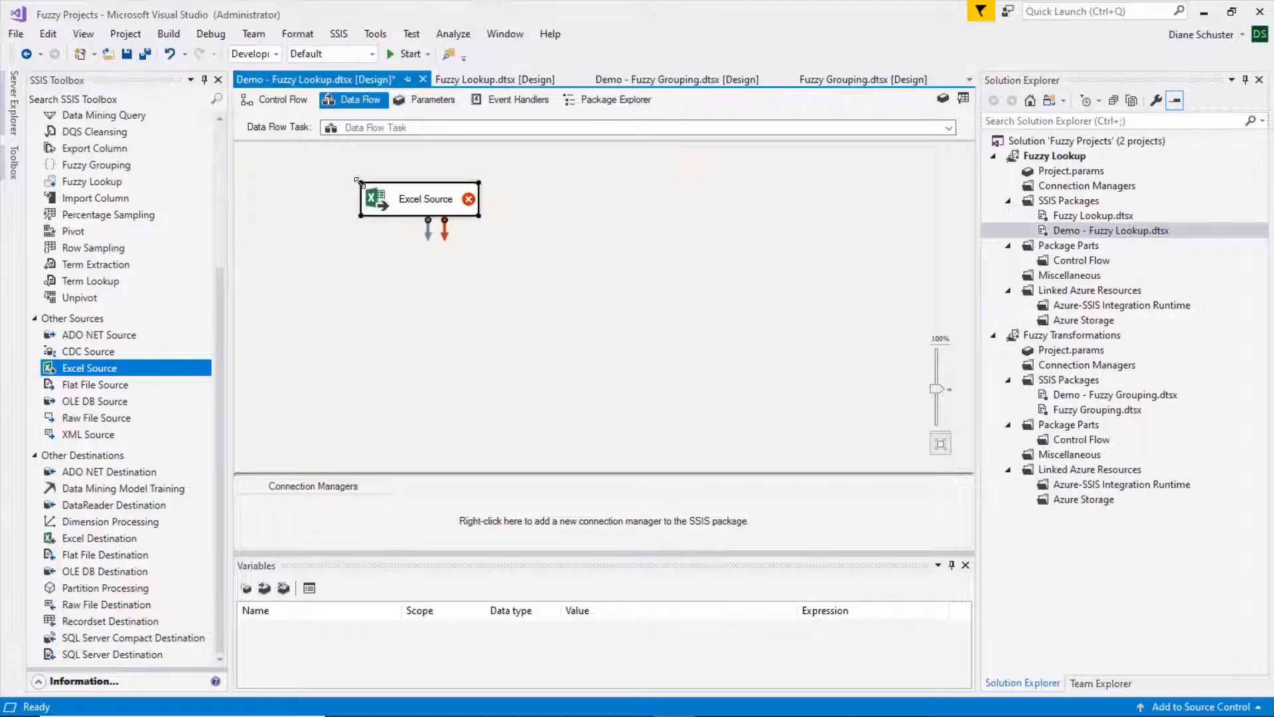
{"action": "left_click", "coordinate": [408, 200]}
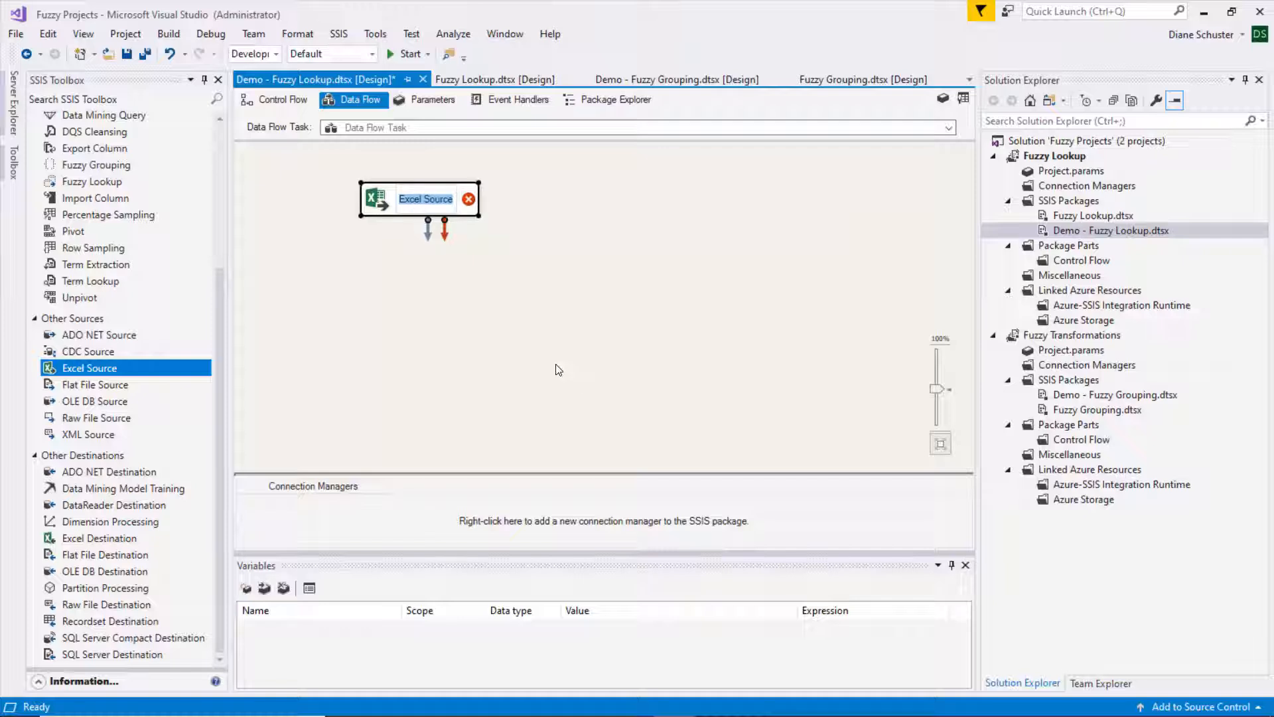
{"action": "type", "text": "Commody"}
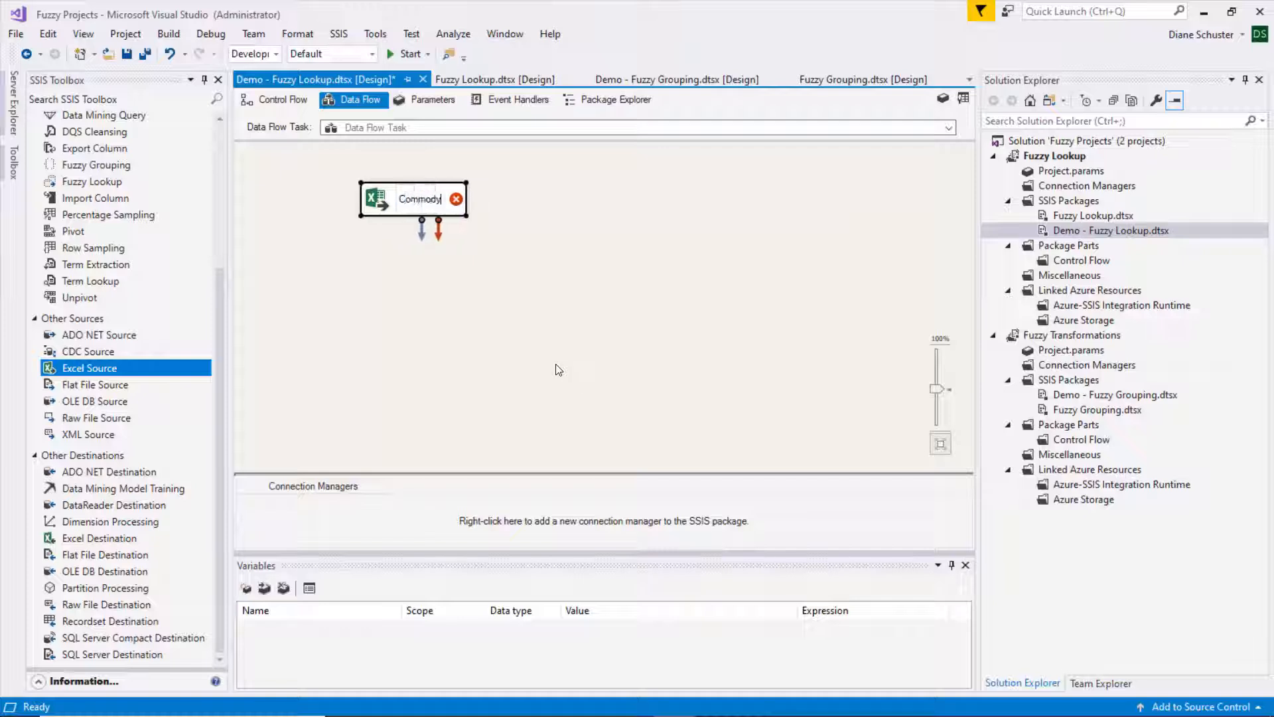
{"action": "type", "text": " Customer"}
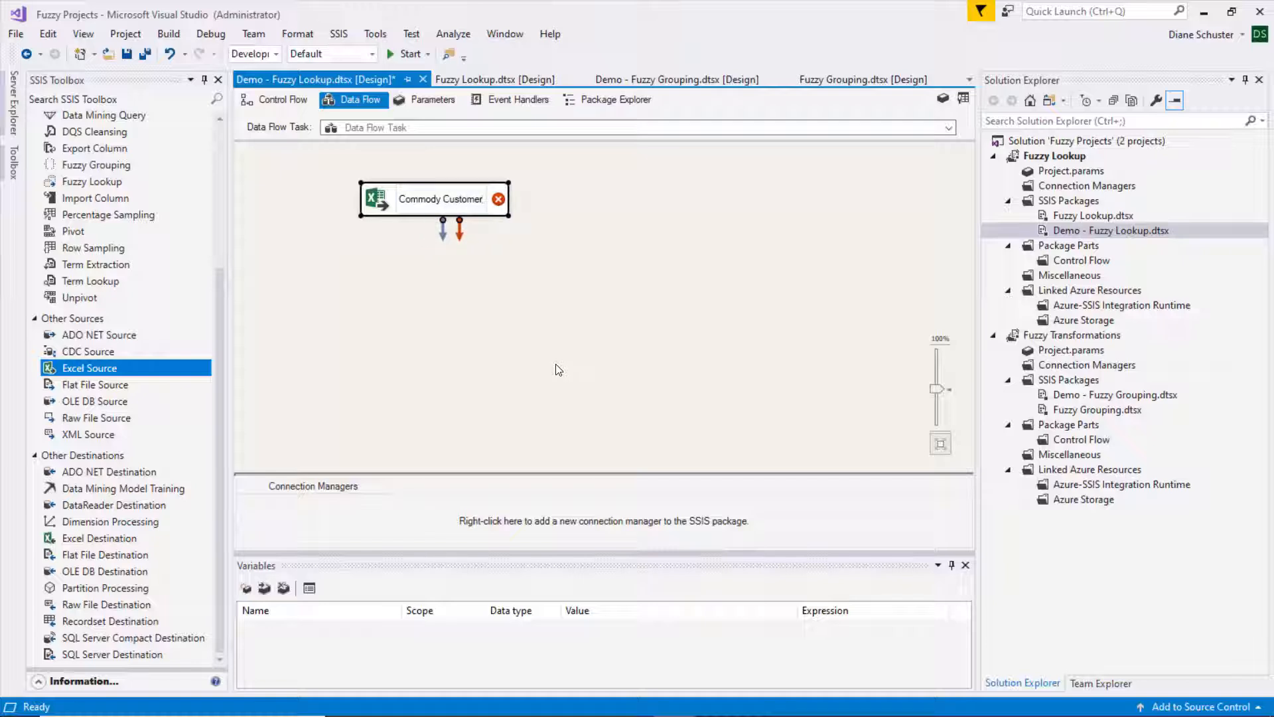
{"action": "key", "text": "Return"}
Step: Create a new Excel connection manager for the source using Commodity Customer.xlsx from the Lookup folder, with column names in the first row
{"action": "double_click", "coordinate": [449, 195]}
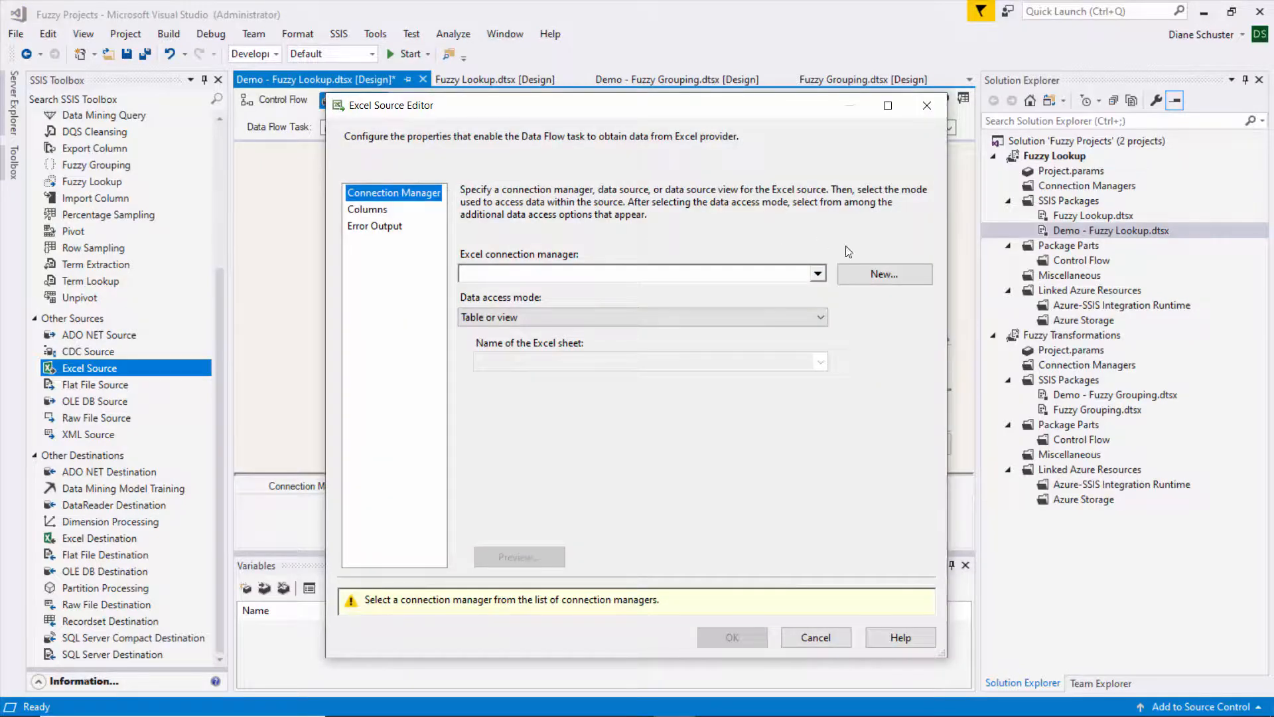
{"action": "left_click", "coordinate": [888, 276]}
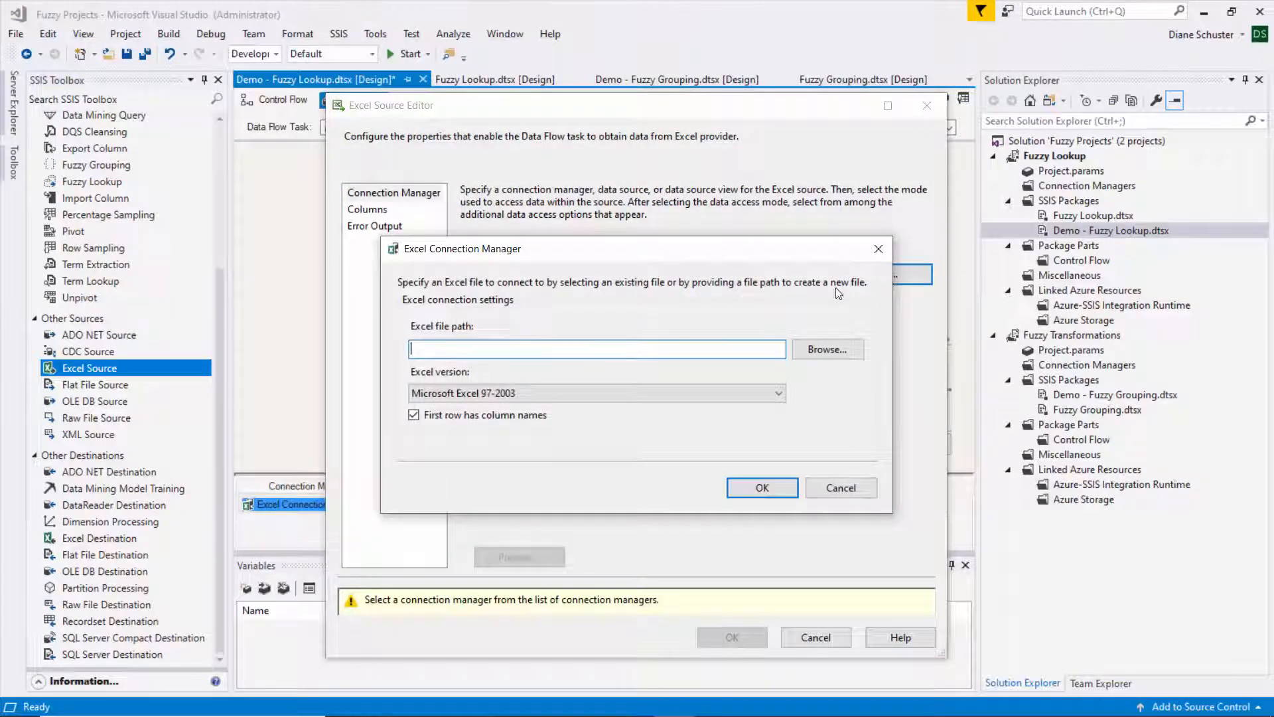
{"action": "left_click", "coordinate": [827, 348]}
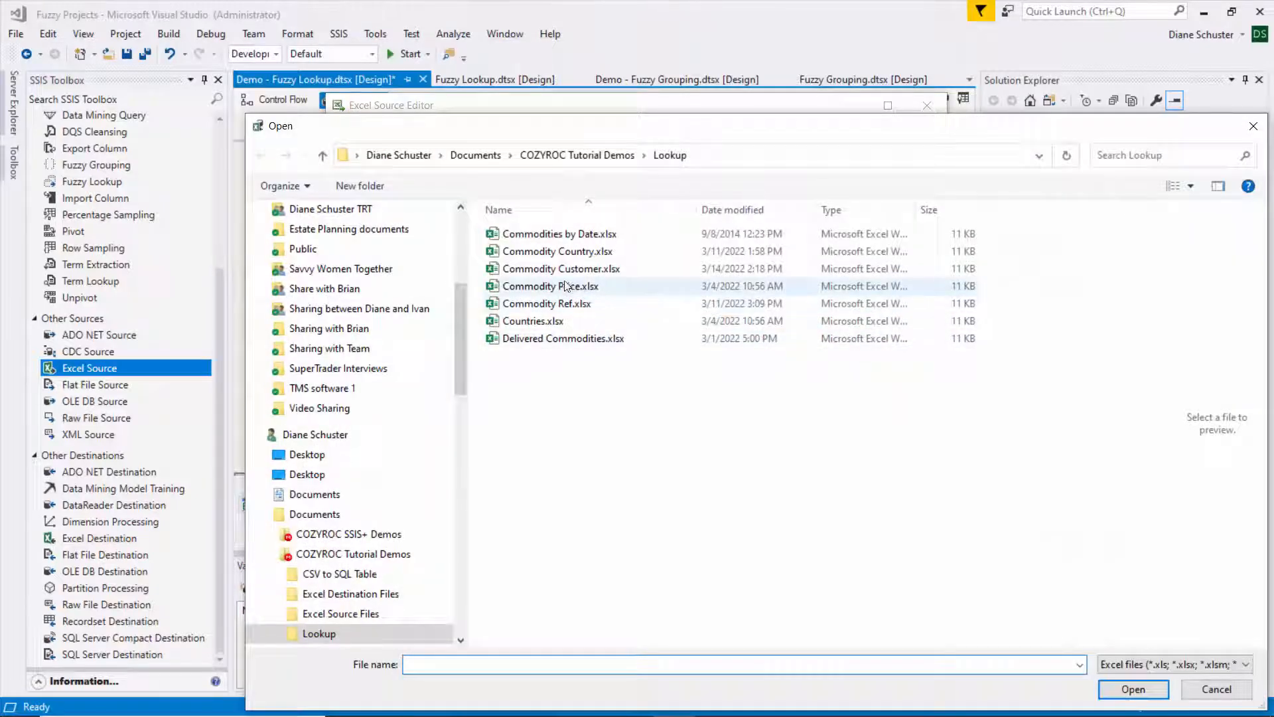
{"action": "double_click", "coordinate": [529, 269]}
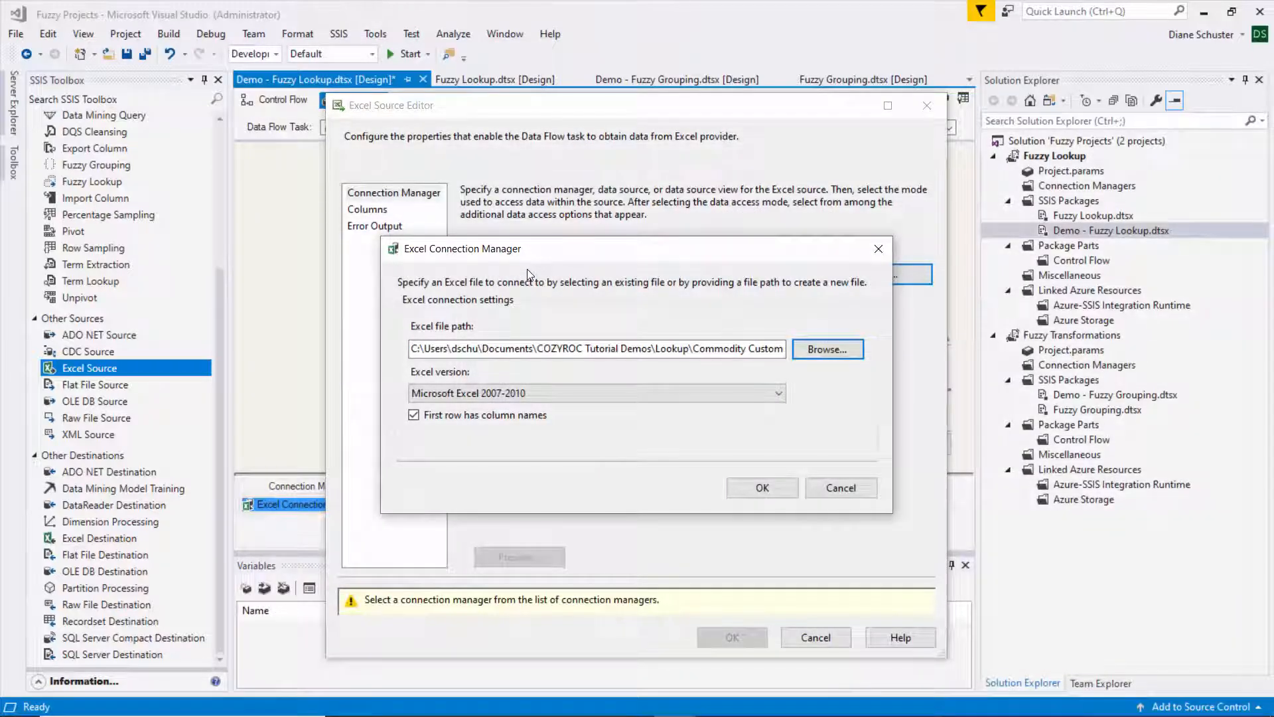
{"action": "left_click", "coordinate": [762, 488]}
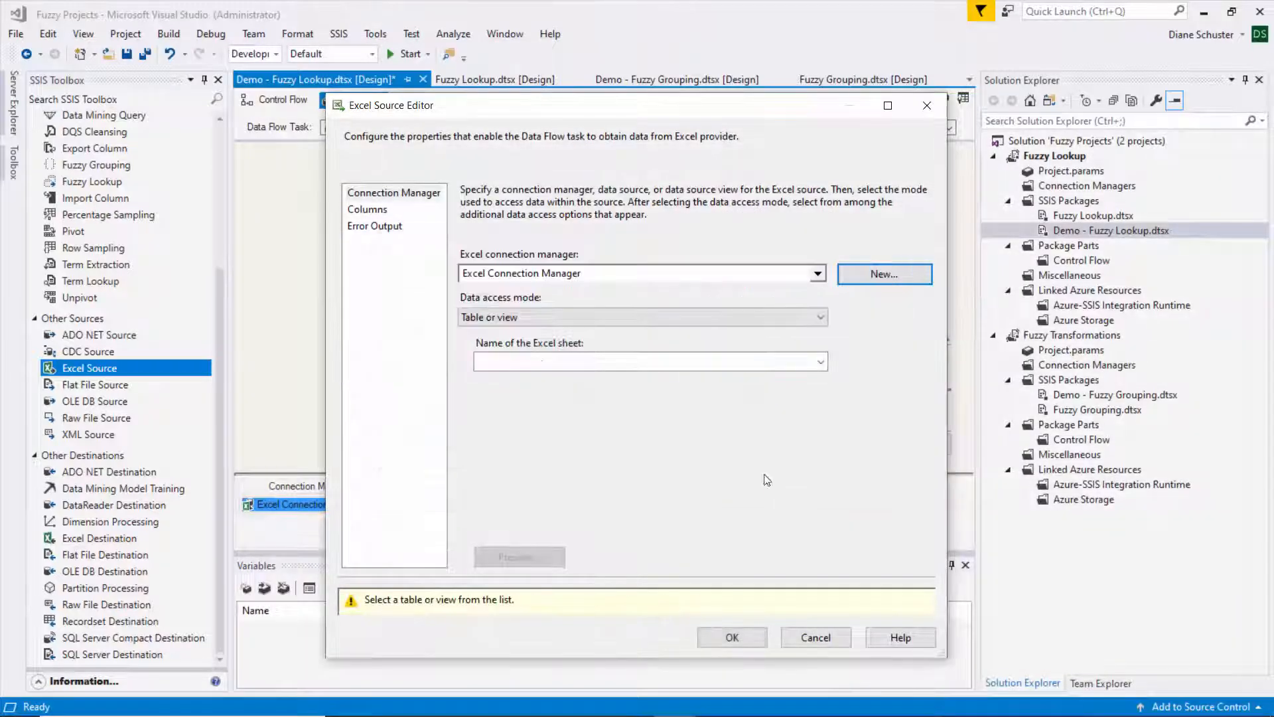
Step: Set the Excel source's sheet to InputCommodity$, preview its rows and accept the source configuration
{"action": "left_click", "coordinate": [820, 361]}
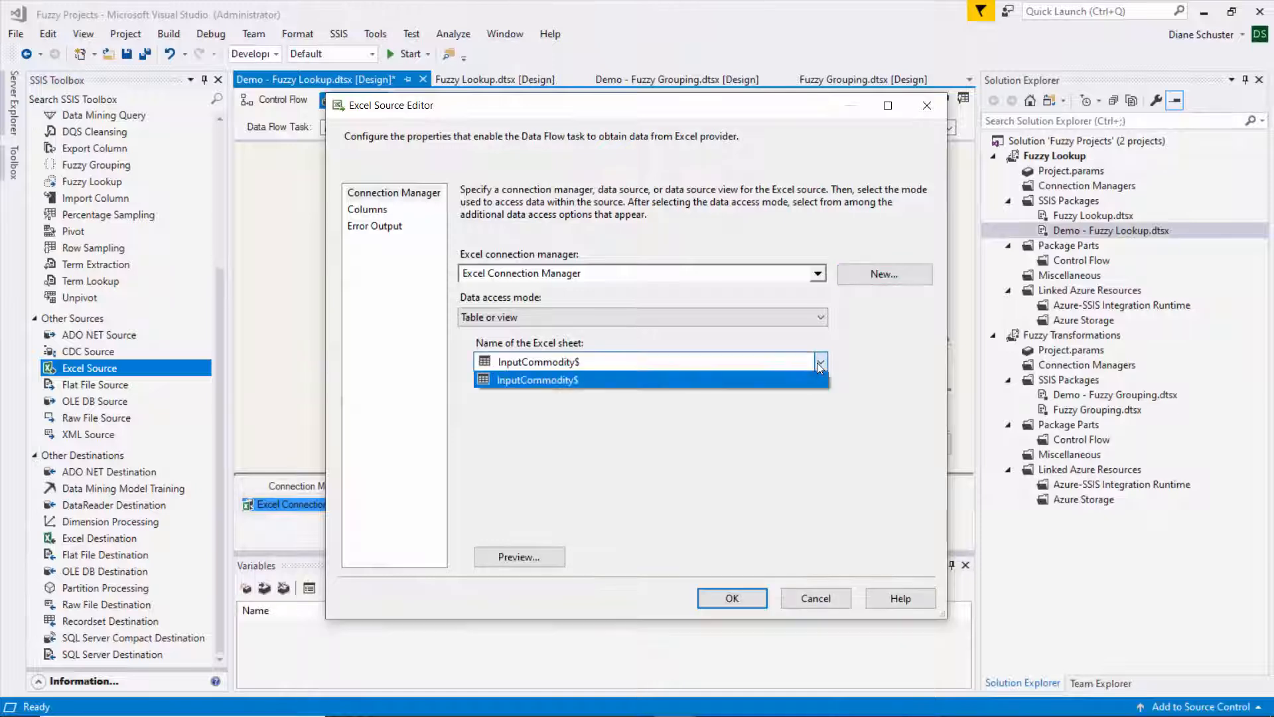
{"action": "left_click", "coordinate": [549, 362]}
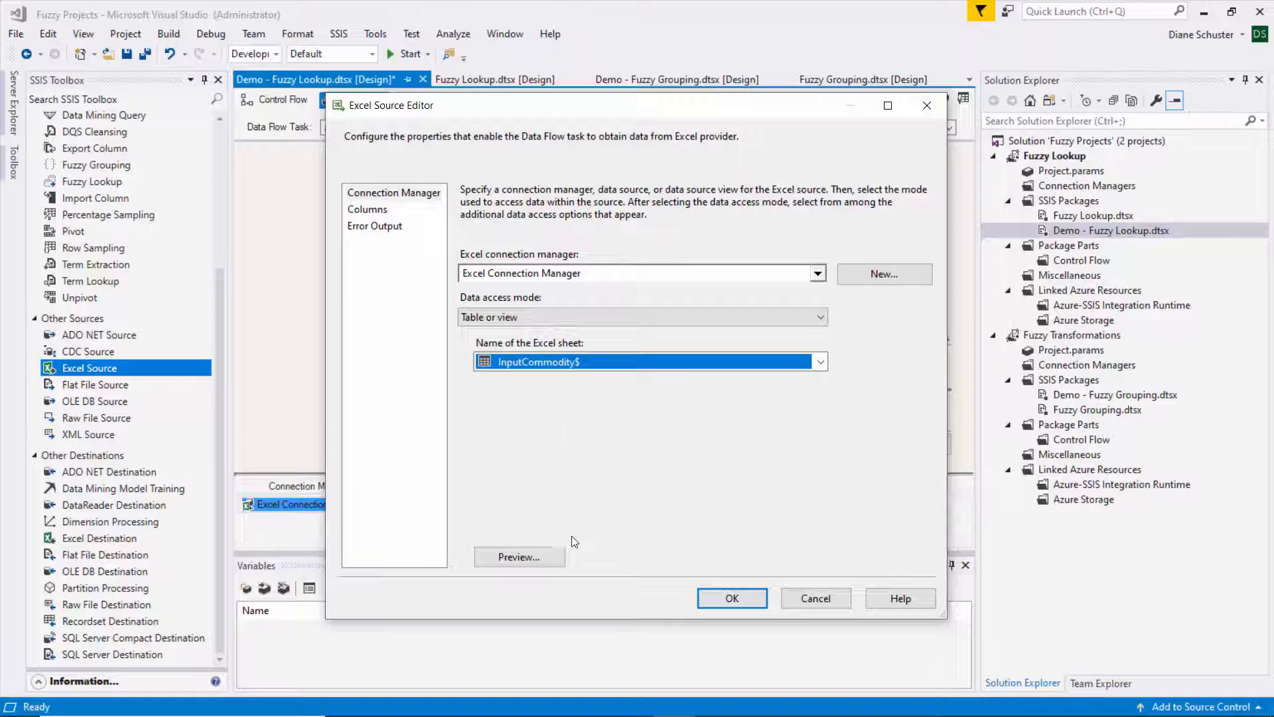
{"action": "left_click", "coordinate": [555, 557]}
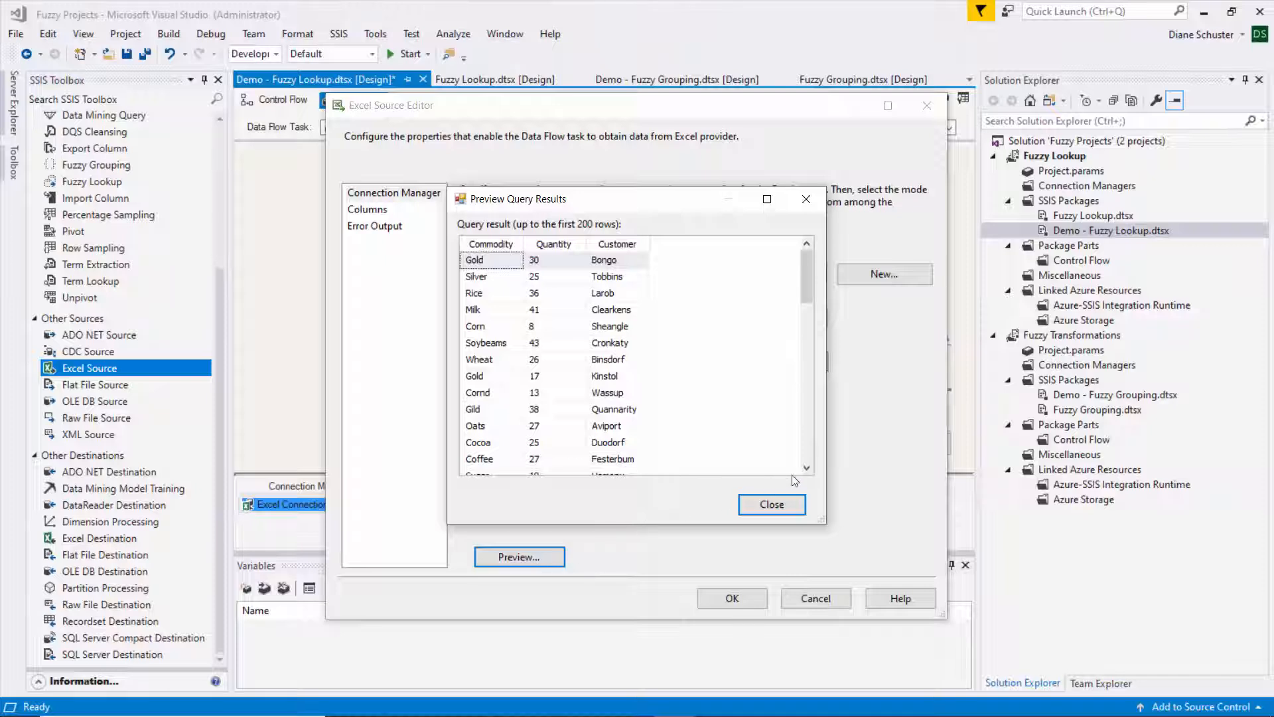
{"action": "left_click", "coordinate": [786, 509]}
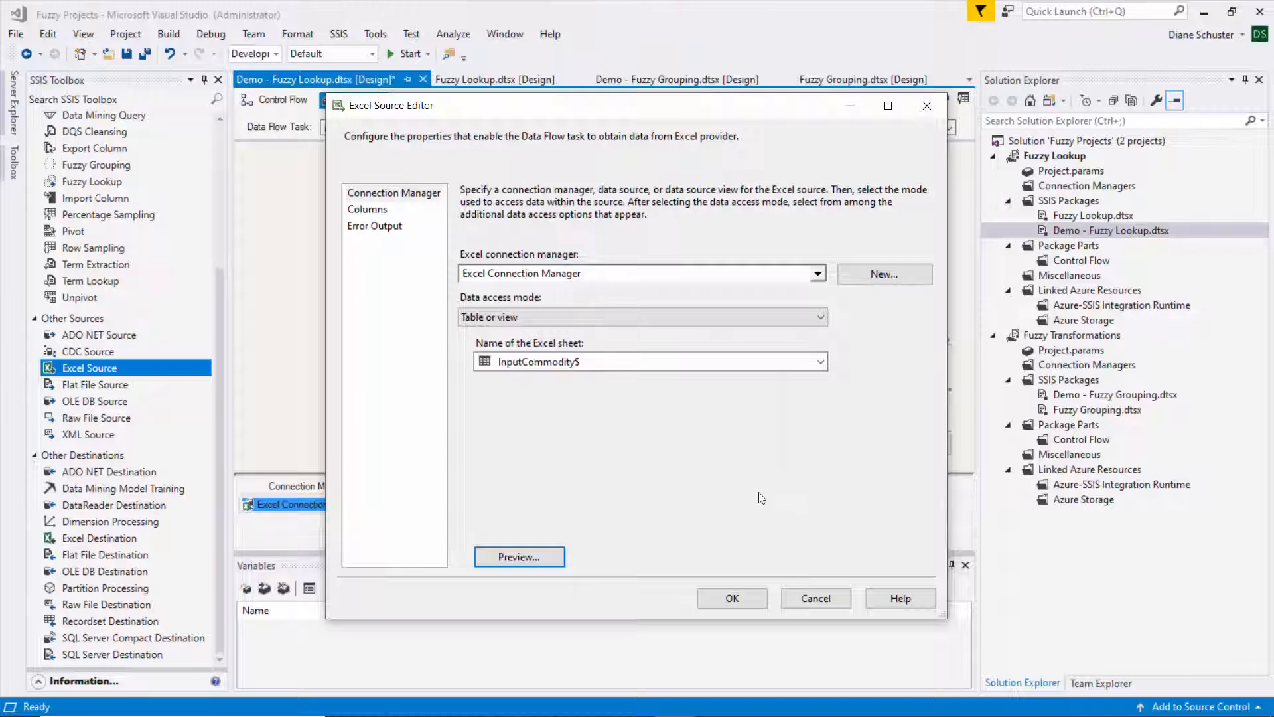
{"action": "left_click", "coordinate": [752, 596]}
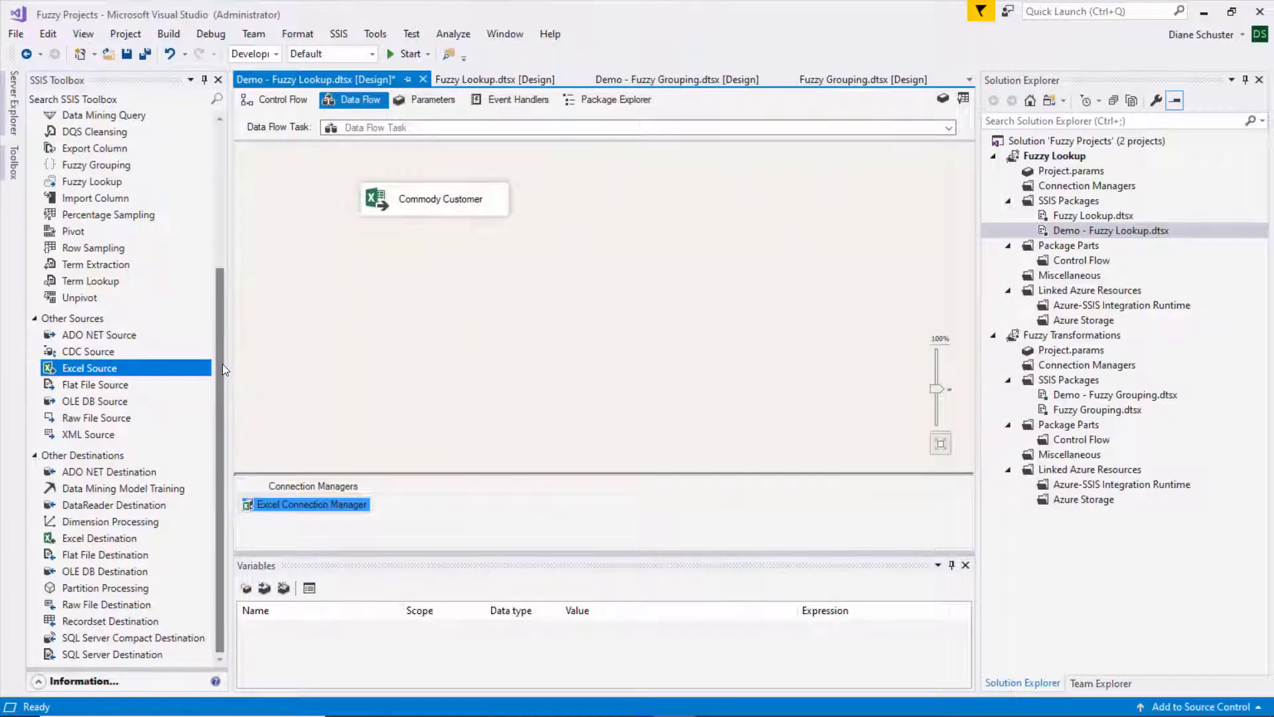
Step: Add a Fuzzy Lookup transformation below the Excel source and rename it "Fuzzy Lookup Commondity"
{"action": "left_click_drag", "start_coordinate": [77, 183], "coordinate": [357, 261]}
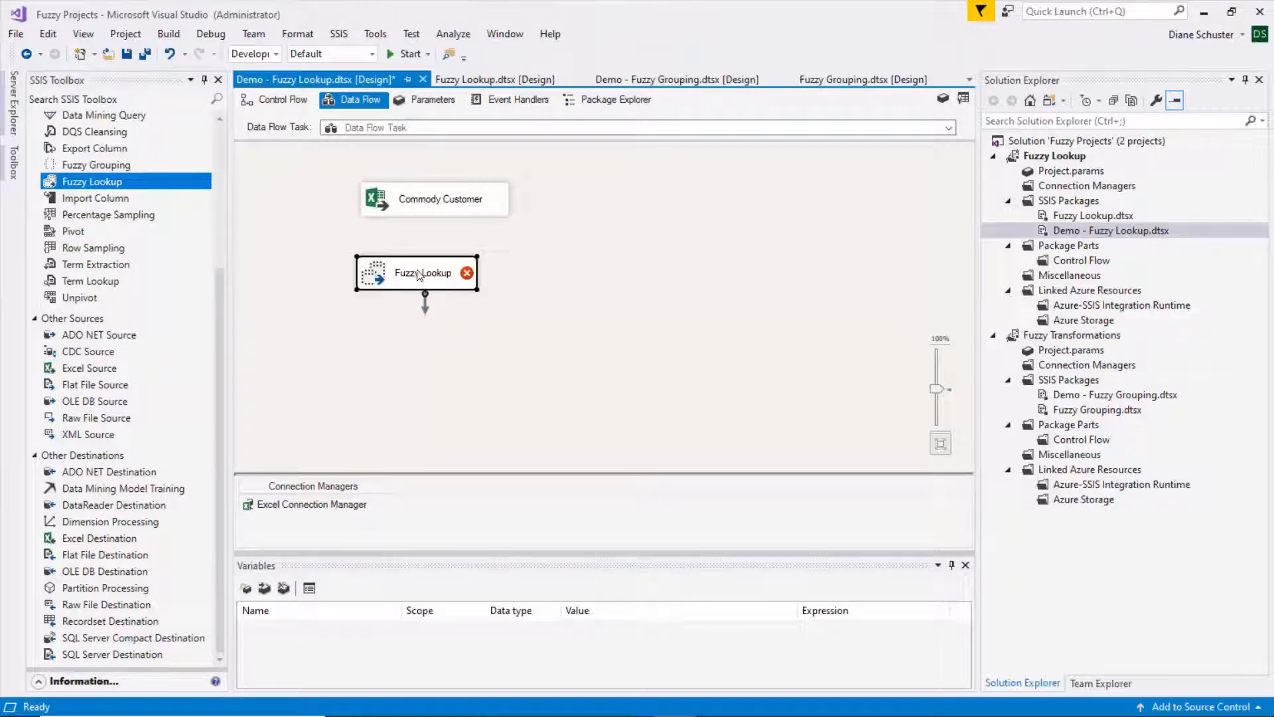
{"action": "left_click", "coordinate": [419, 275]}
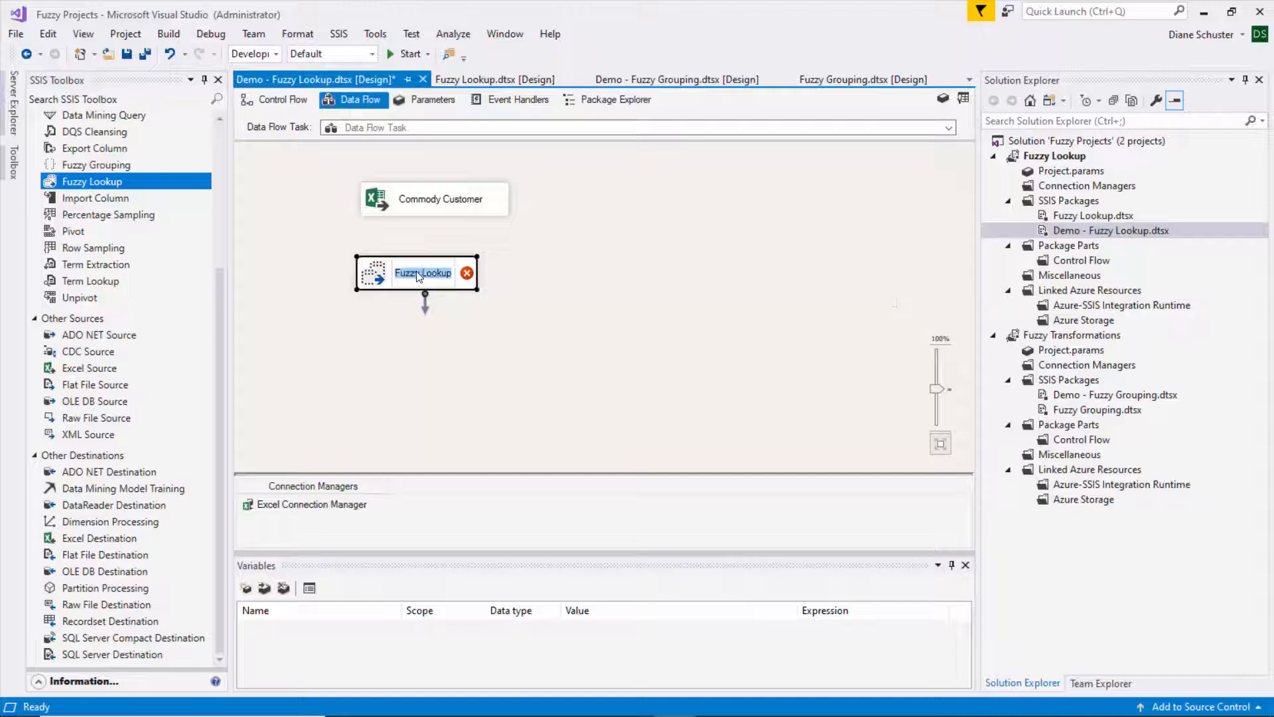
{"action": "left_click", "coordinate": [453, 275]}
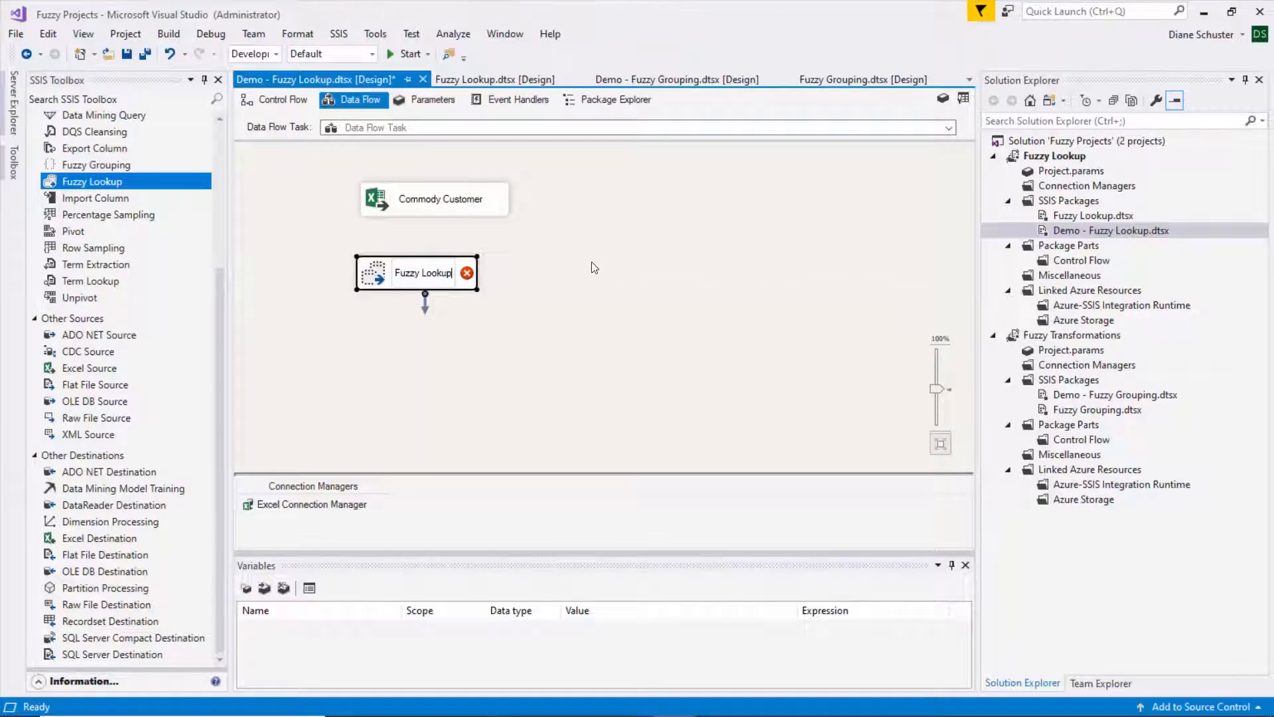
{"action": "type", "text": "Common"}
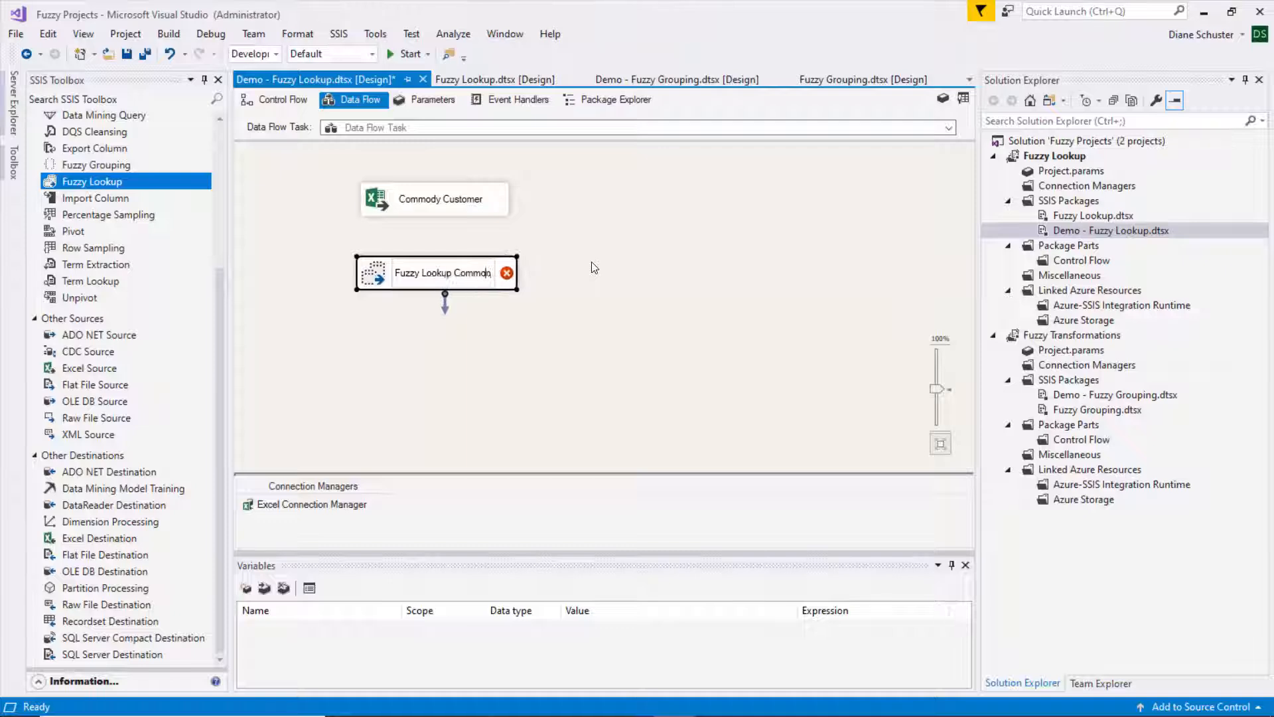
{"action": "type", "text": "dity"}
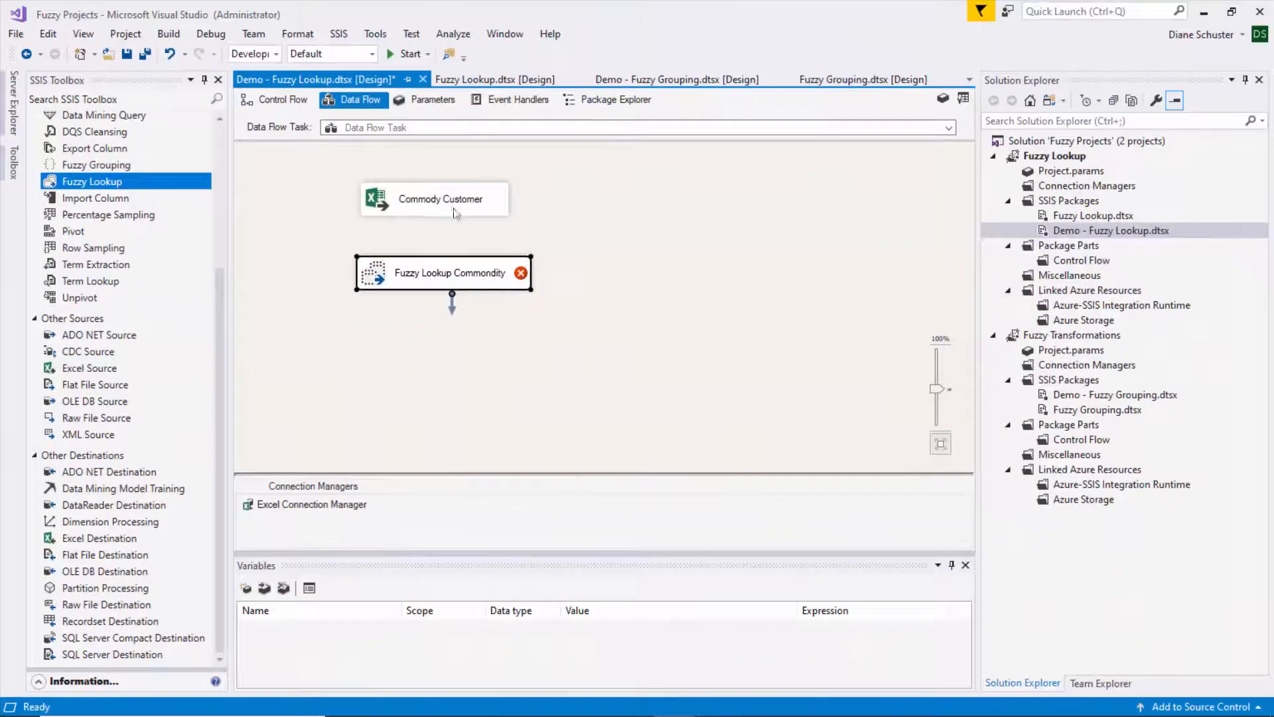
Step: Connect the Commody Customer source's regular data output to the Fuzzy Lookup transformation
{"action": "left_click", "coordinate": [455, 212]}
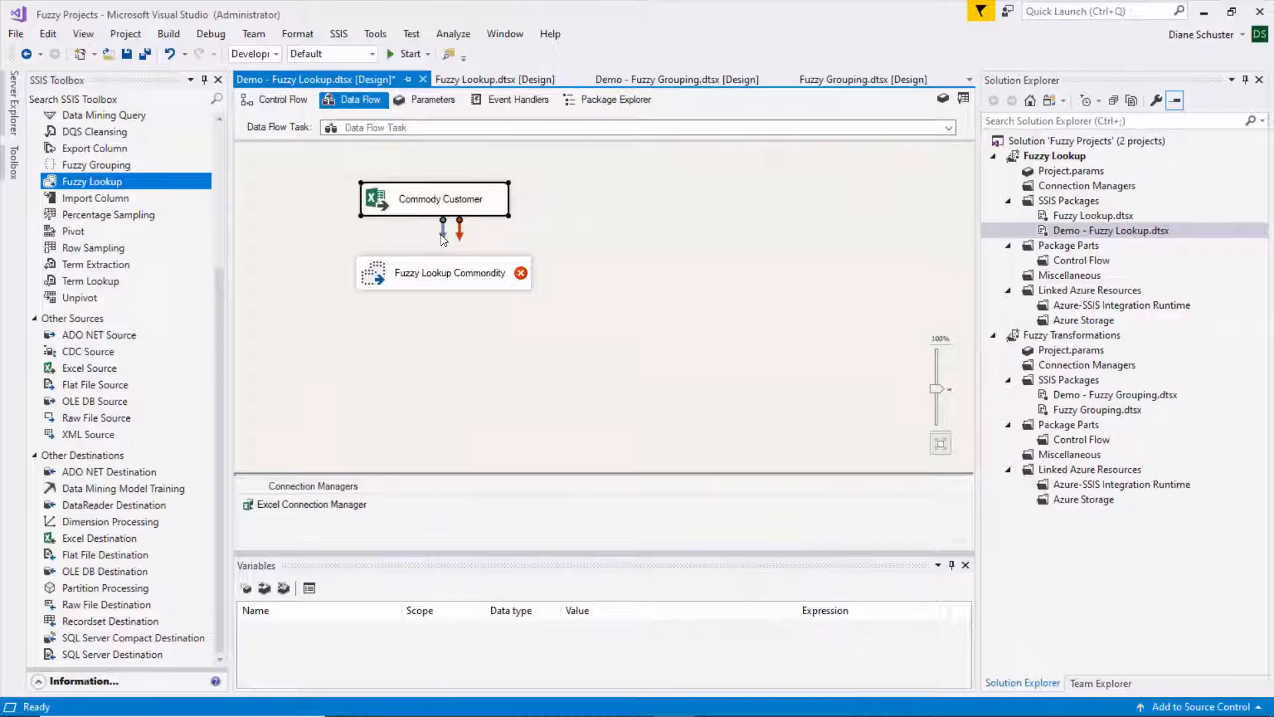
{"action": "left_click_drag", "start_coordinate": [443, 229], "coordinate": [471, 262]}
{"action": "left_click", "coordinate": [480, 264]}
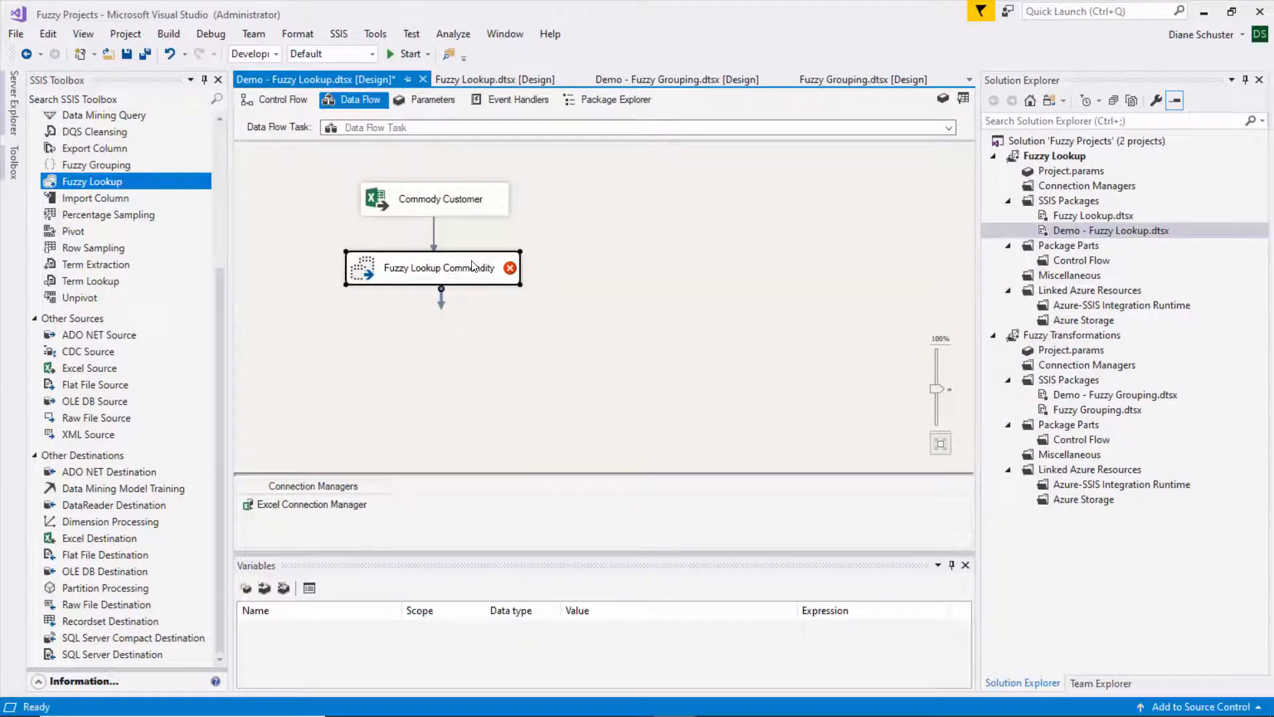
Step: Configure the Fuzzy Lookup with an OLE DB connection to the NewTutorials database and [dbo].[CommodityRef] as the reference table
{"action": "double_click", "coordinate": [472, 264]}
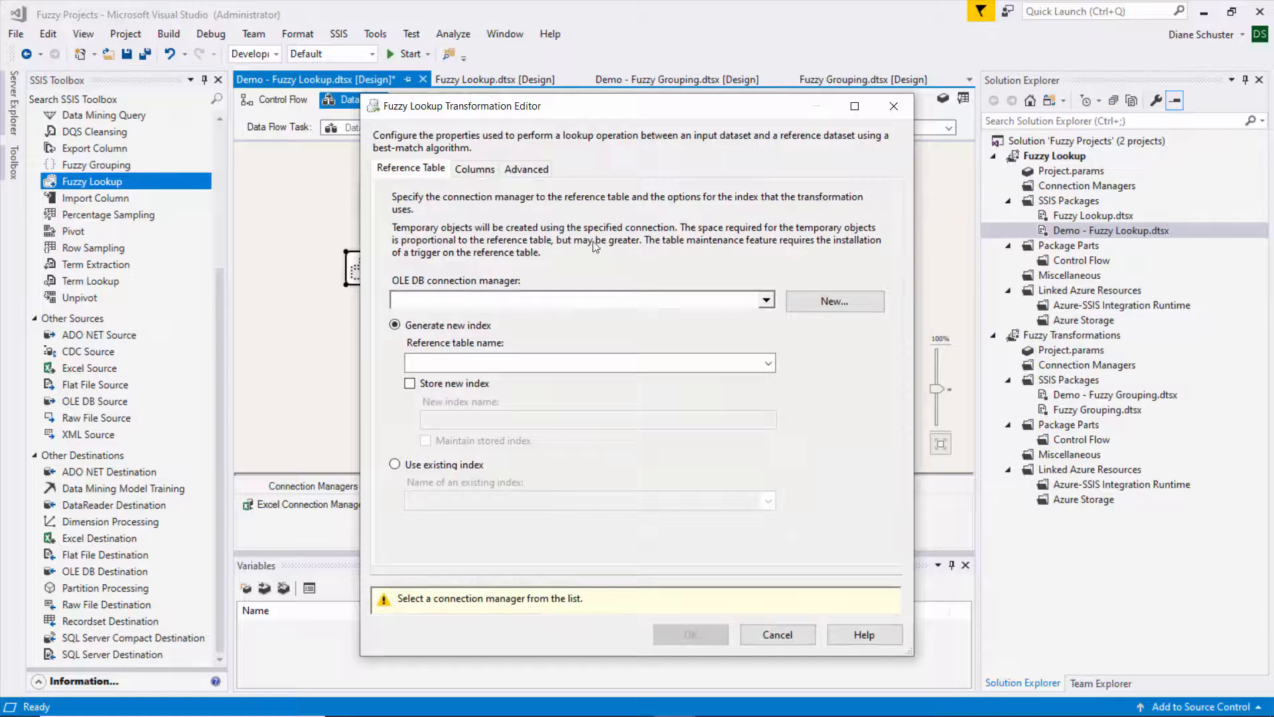
{"action": "left_click", "coordinate": [845, 305]}
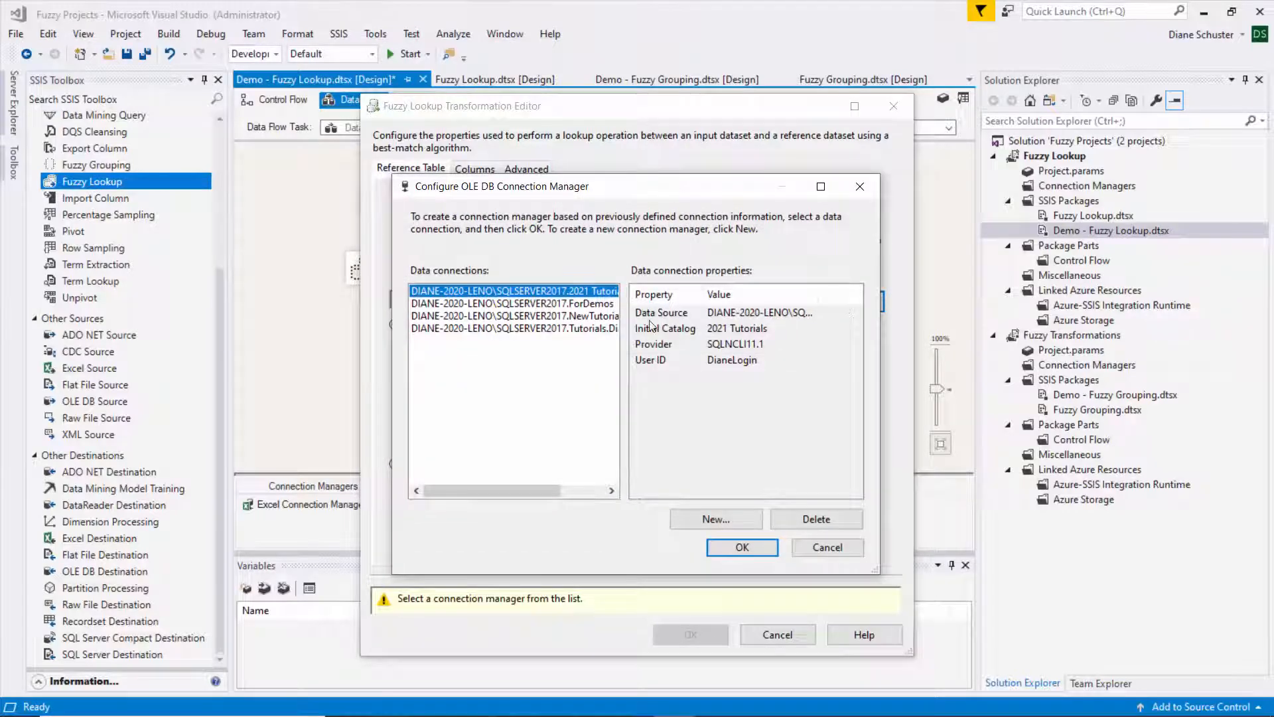
{"action": "left_click", "coordinate": [556, 316]}
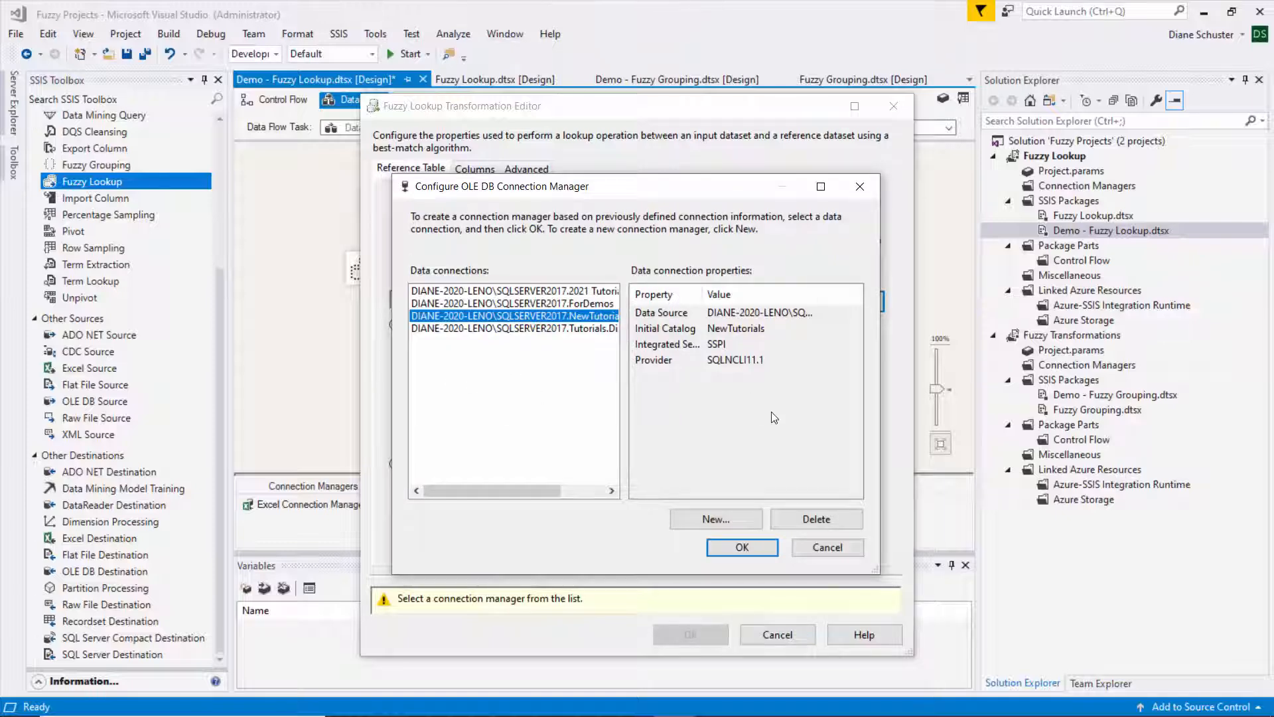
{"action": "left_click", "coordinate": [763, 551]}
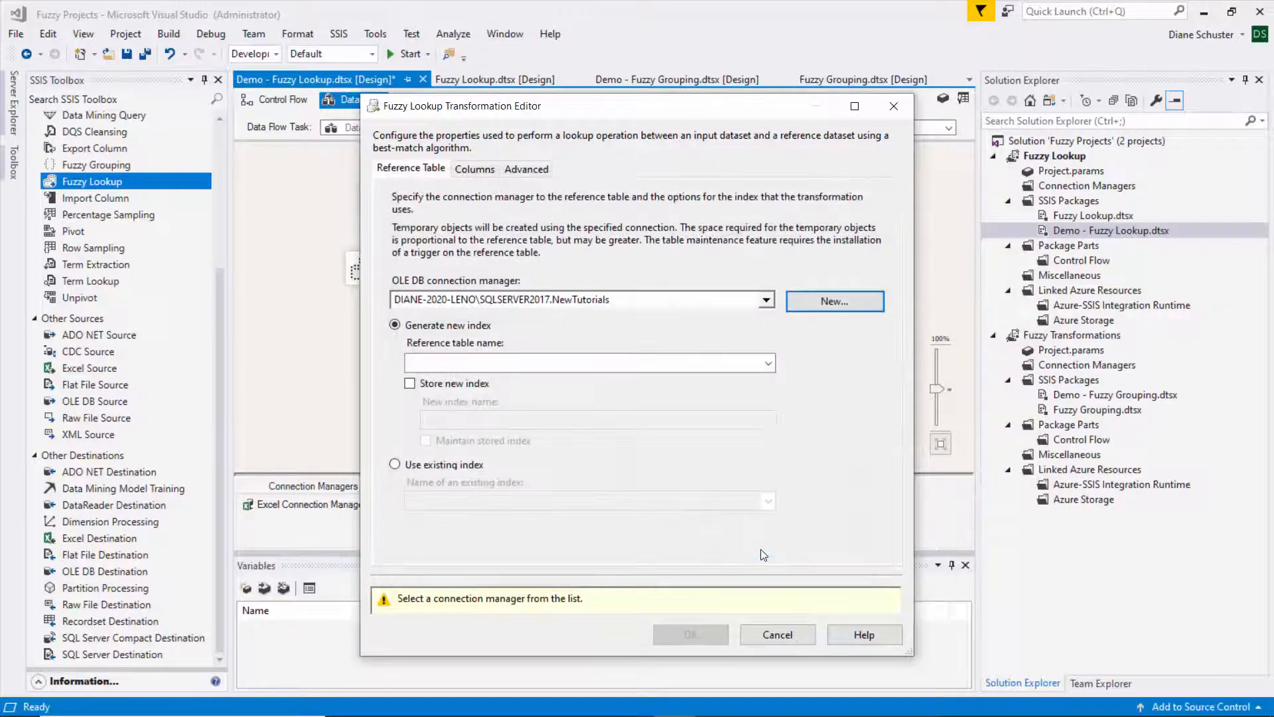
{"action": "left_click", "coordinate": [768, 363]}
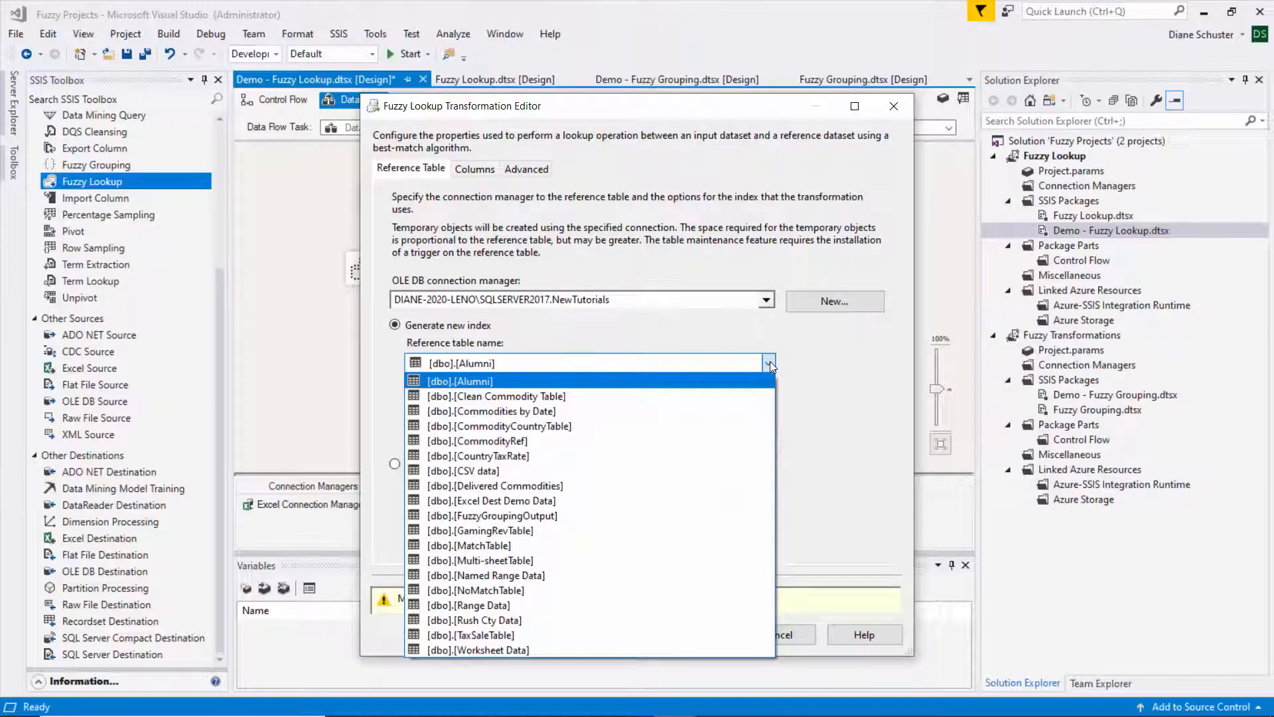
{"action": "left_click", "coordinate": [523, 441]}
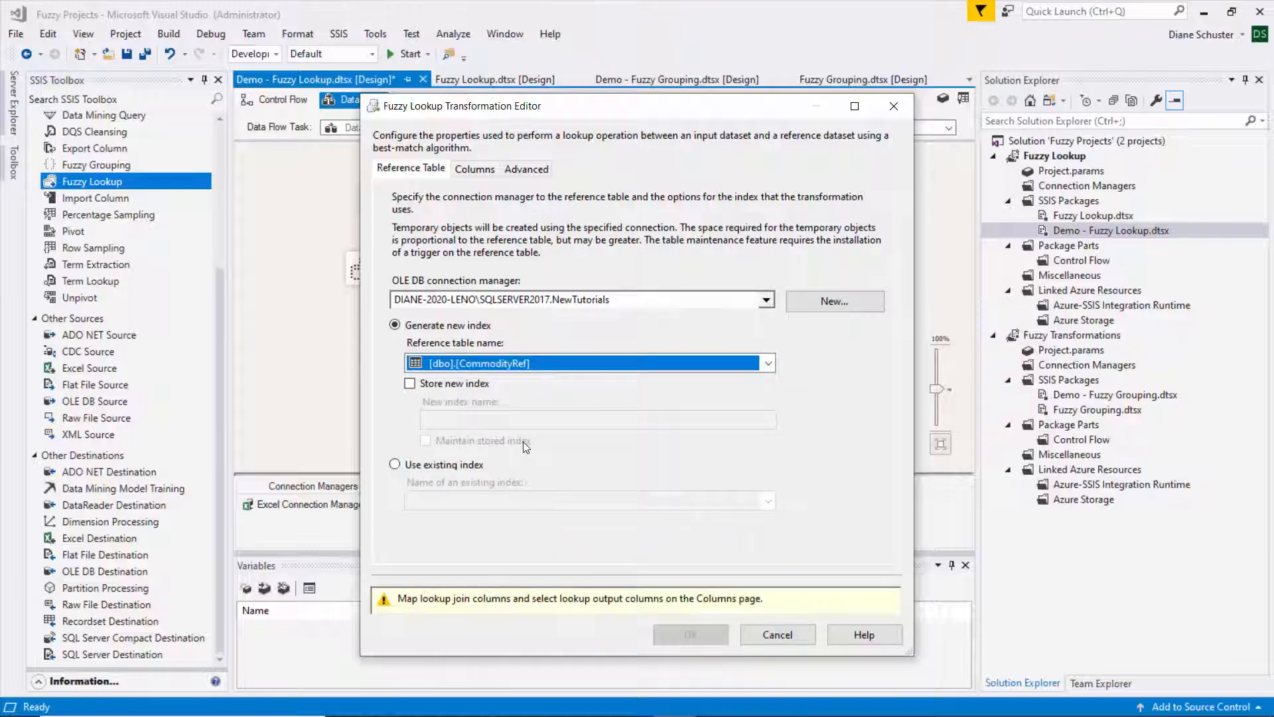
Step: Include the Commodity and Country lookup columns in the Fuzzy Lookup output, enlarging both column lists for readability
{"action": "left_click", "coordinate": [483, 170]}
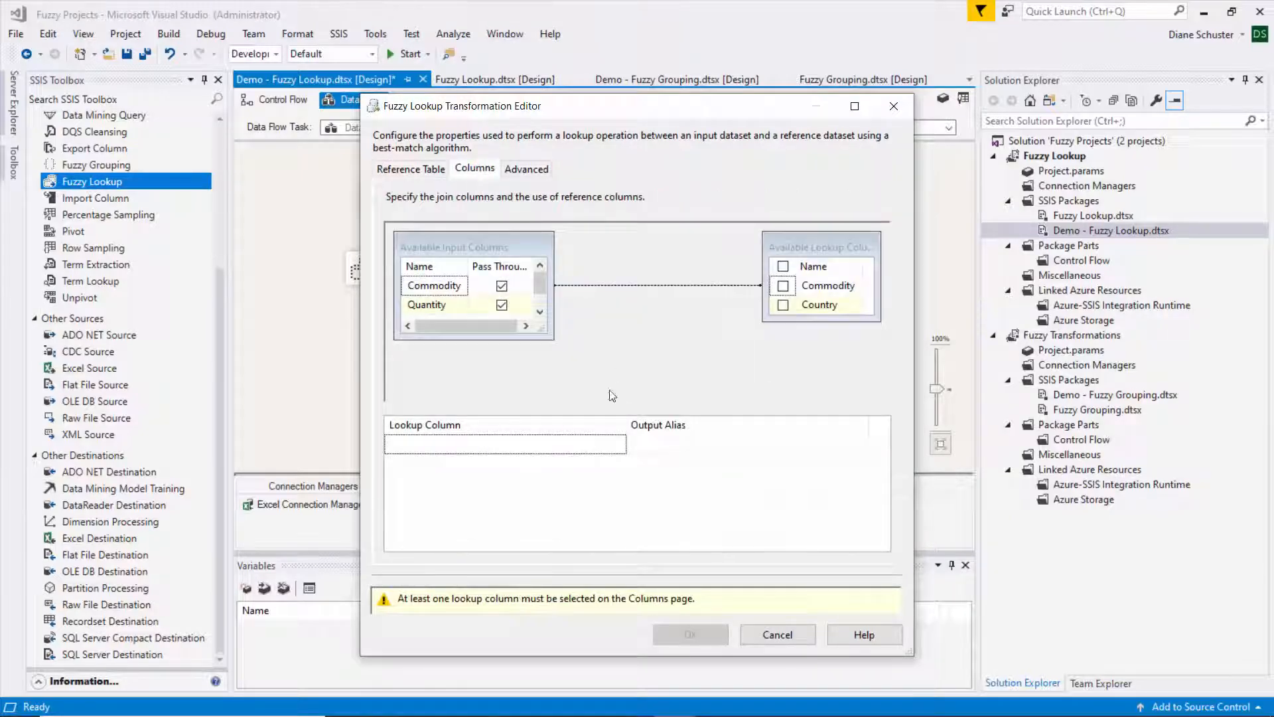
{"action": "left_click_drag", "start_coordinate": [551, 335], "coordinate": [561, 356]}
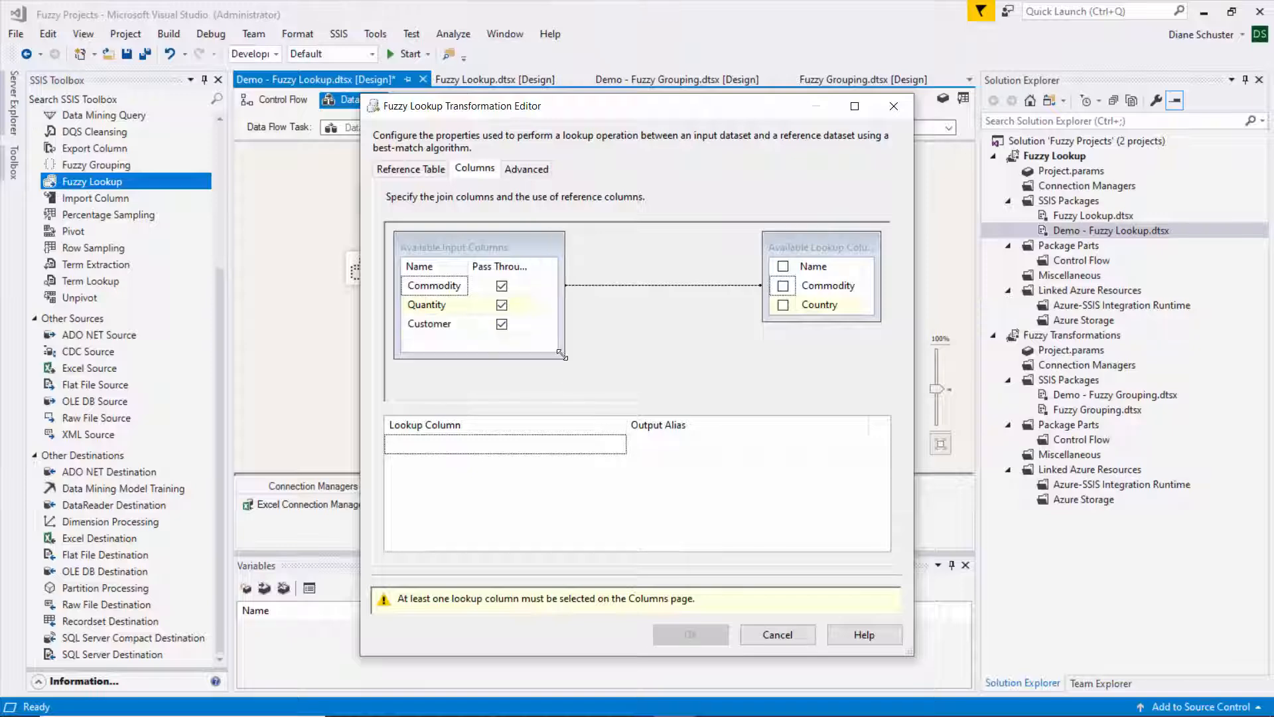
{"action": "left_click_drag", "start_coordinate": [840, 243], "coordinate": [787, 241]}
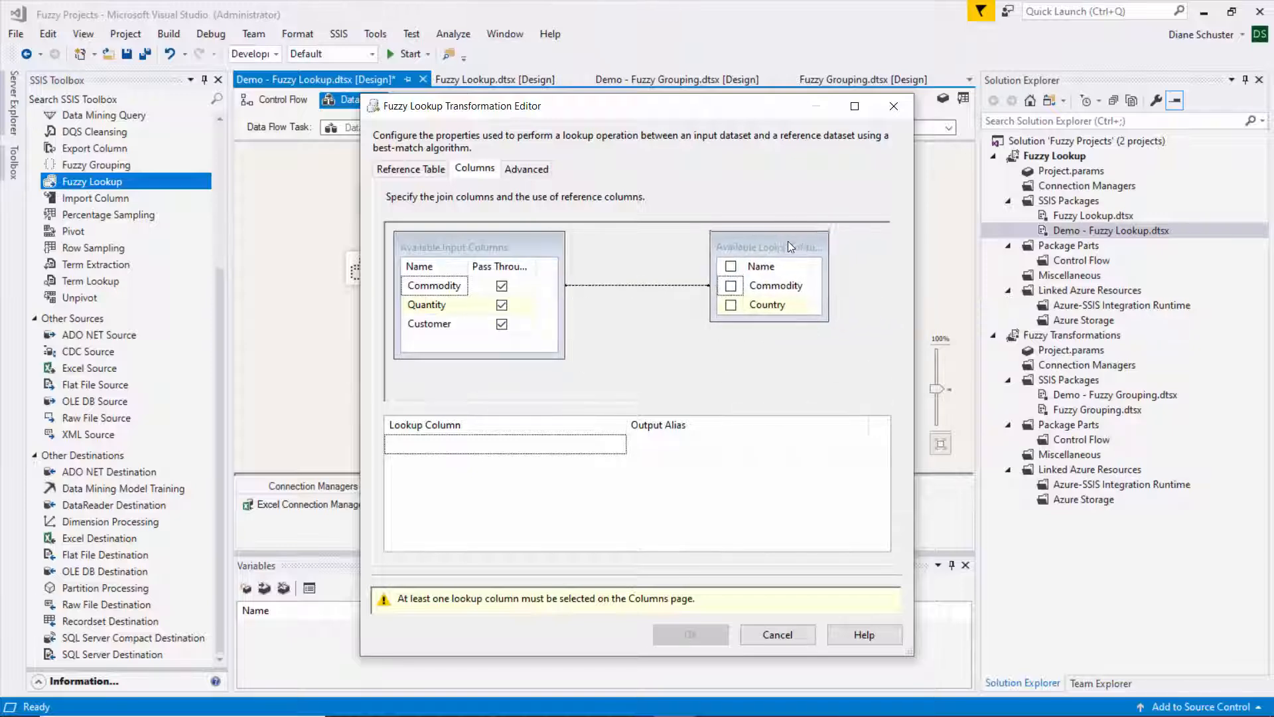
{"action": "left_click_drag", "start_coordinate": [817, 324], "coordinate": [827, 351]}
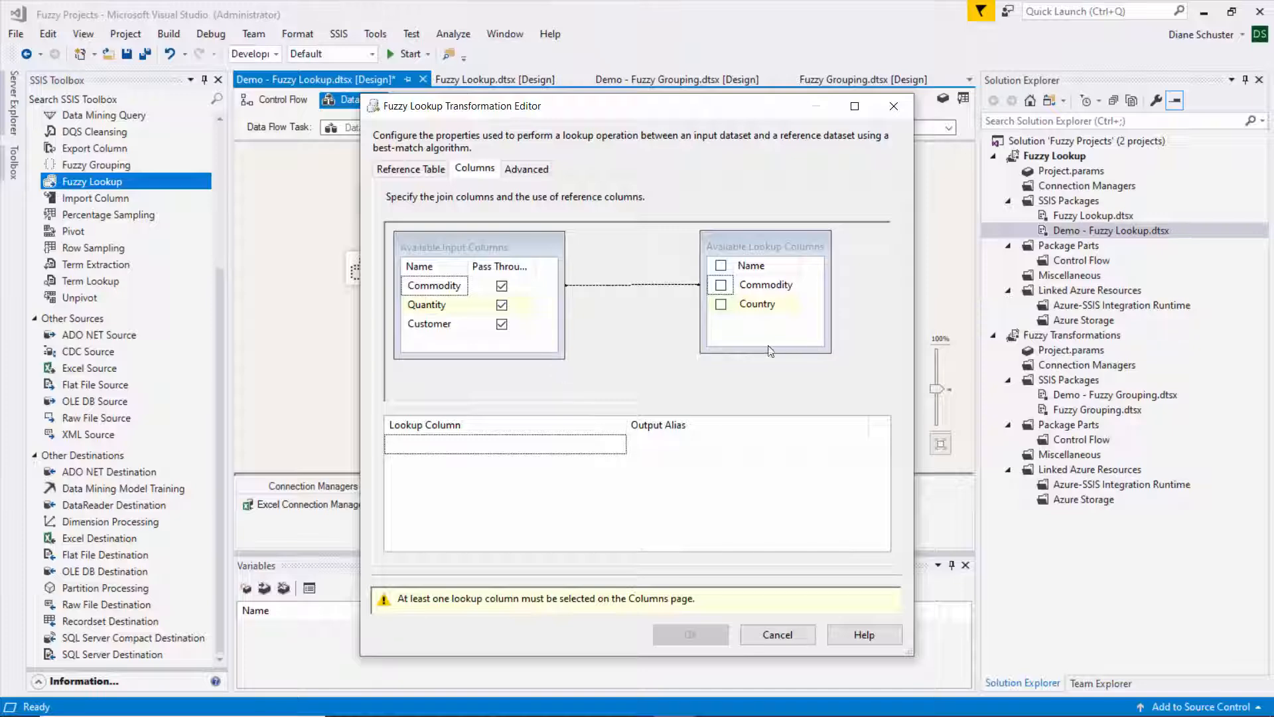
{"action": "left_click", "coordinate": [721, 285]}
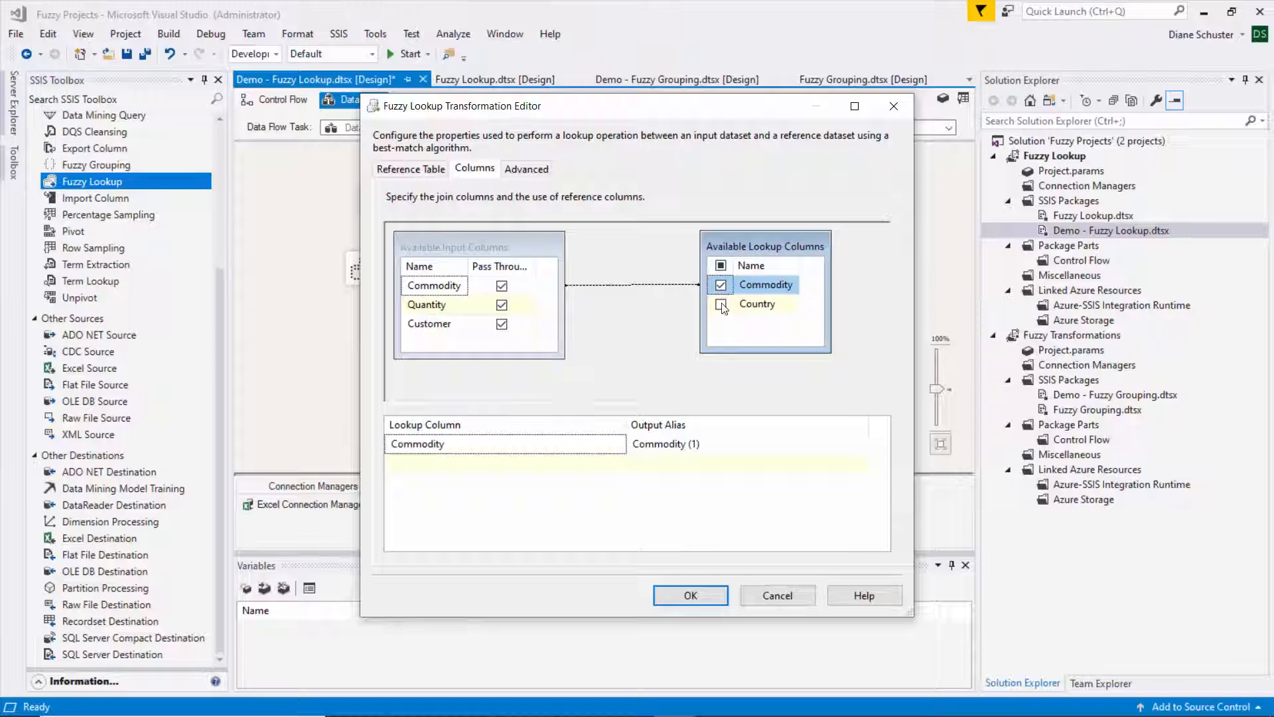
{"action": "left_click", "coordinate": [721, 305]}
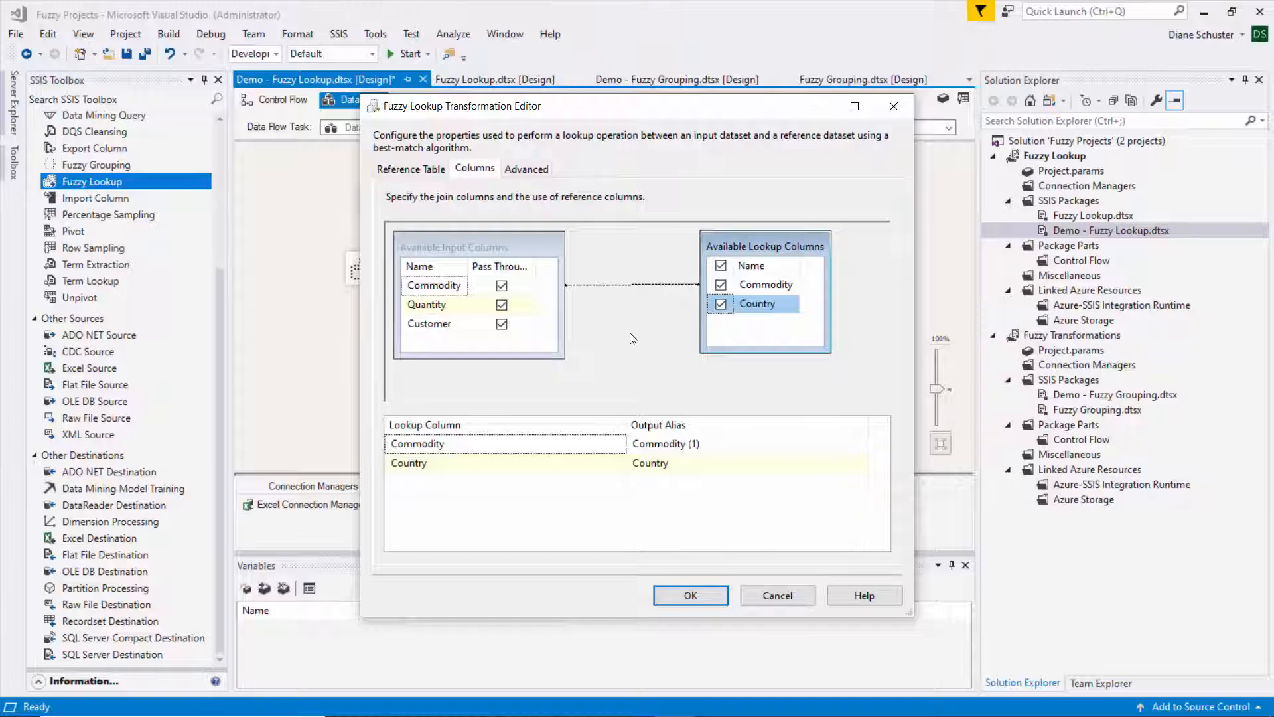
Step: Change the output alias of the Commodity lookup column to Corrected_Commodity
{"action": "left_click", "coordinate": [718, 442]}
{"action": "left_click_drag", "start_coordinate": [702, 440], "coordinate": [630, 439]}
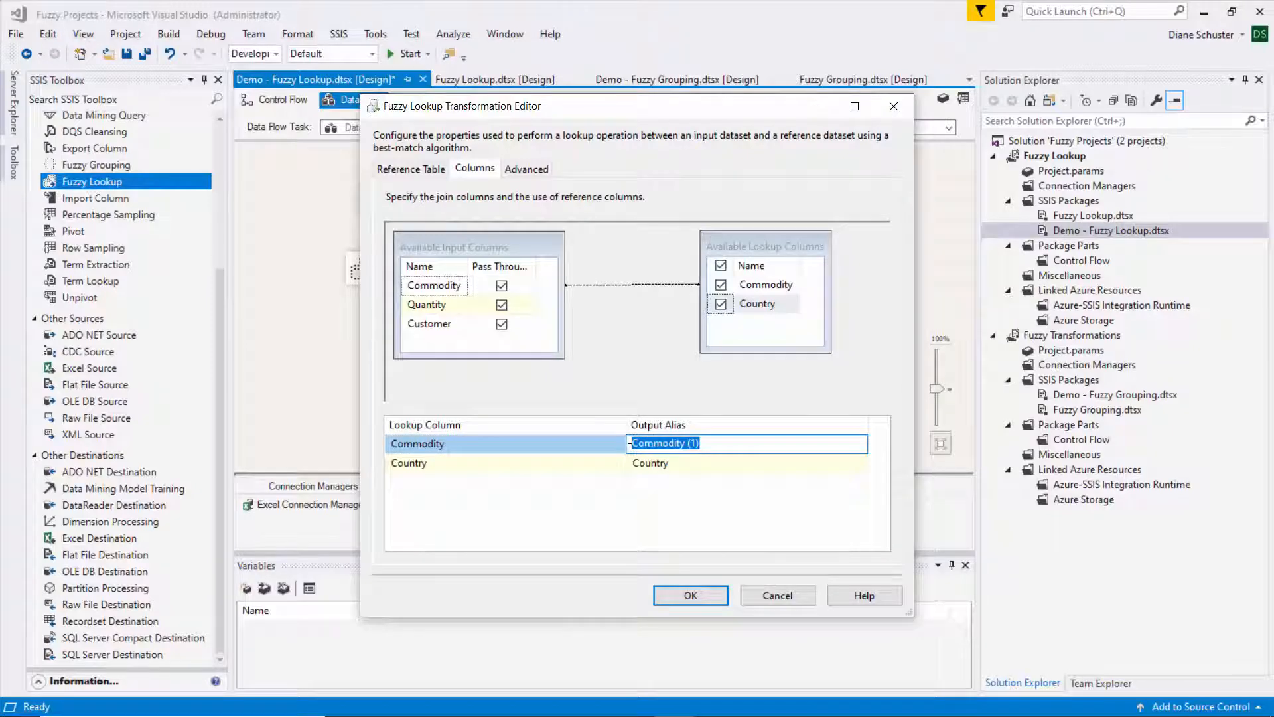
{"action": "left_click", "coordinate": [712, 446]}
{"action": "key", "text": "BackSpace"}
{"action": "key", "text": "BackSpace"}
{"action": "key", "text": "BackSpace"}
{"action": "type", "text": "Corrected"}
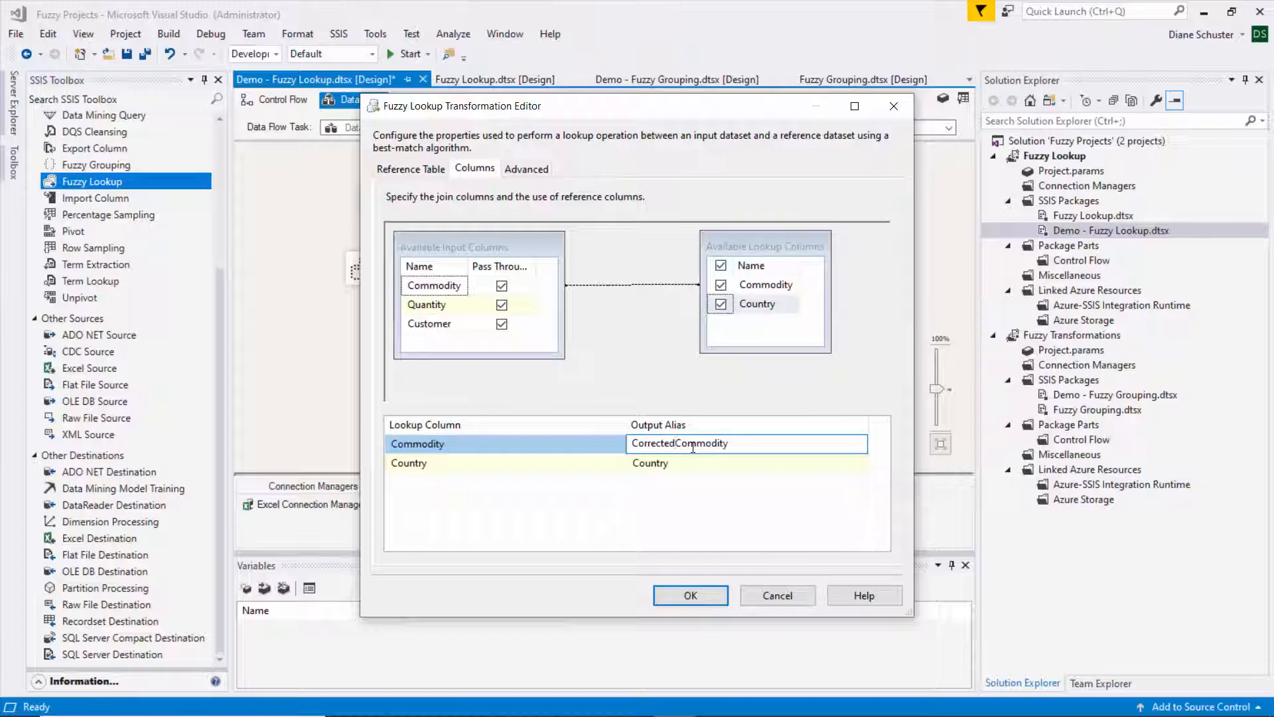
{"action": "type", "text": "_"}
{"action": "key", "text": "Down"}
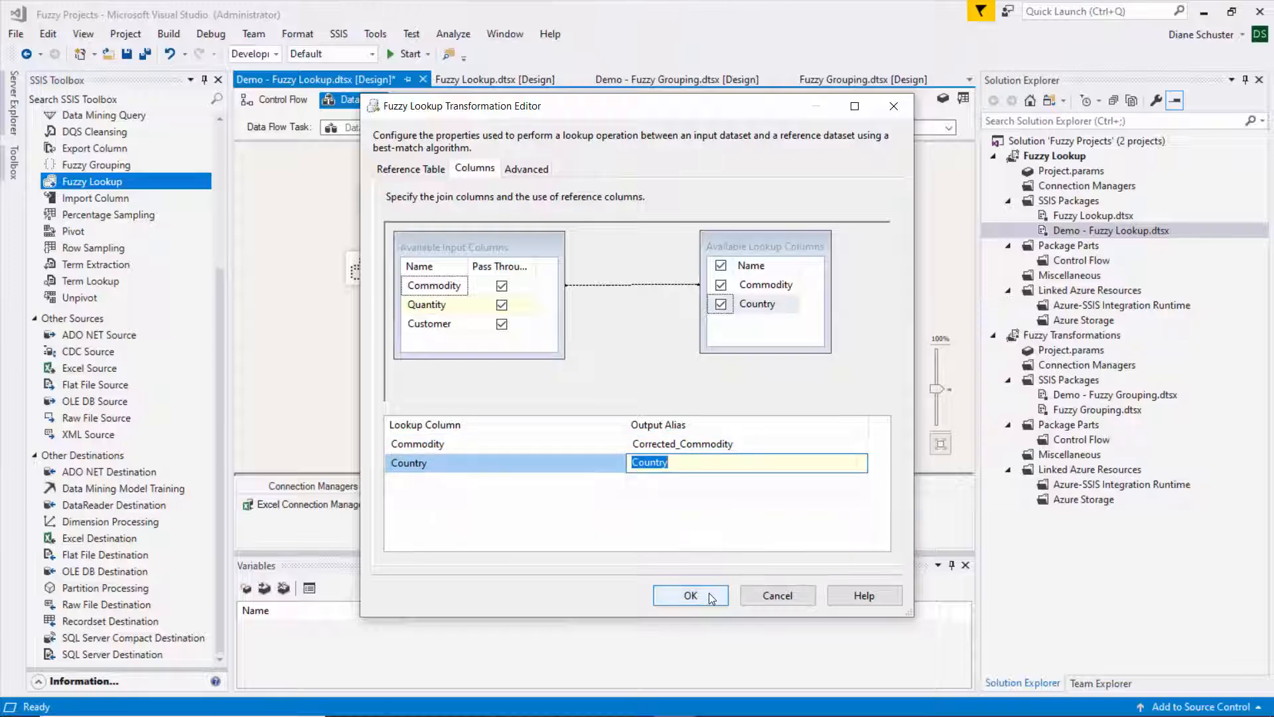
Step: Raise the Fuzzy Lookup's similarity threshold and accept the transformation settings
{"action": "left_click", "coordinate": [532, 169]}
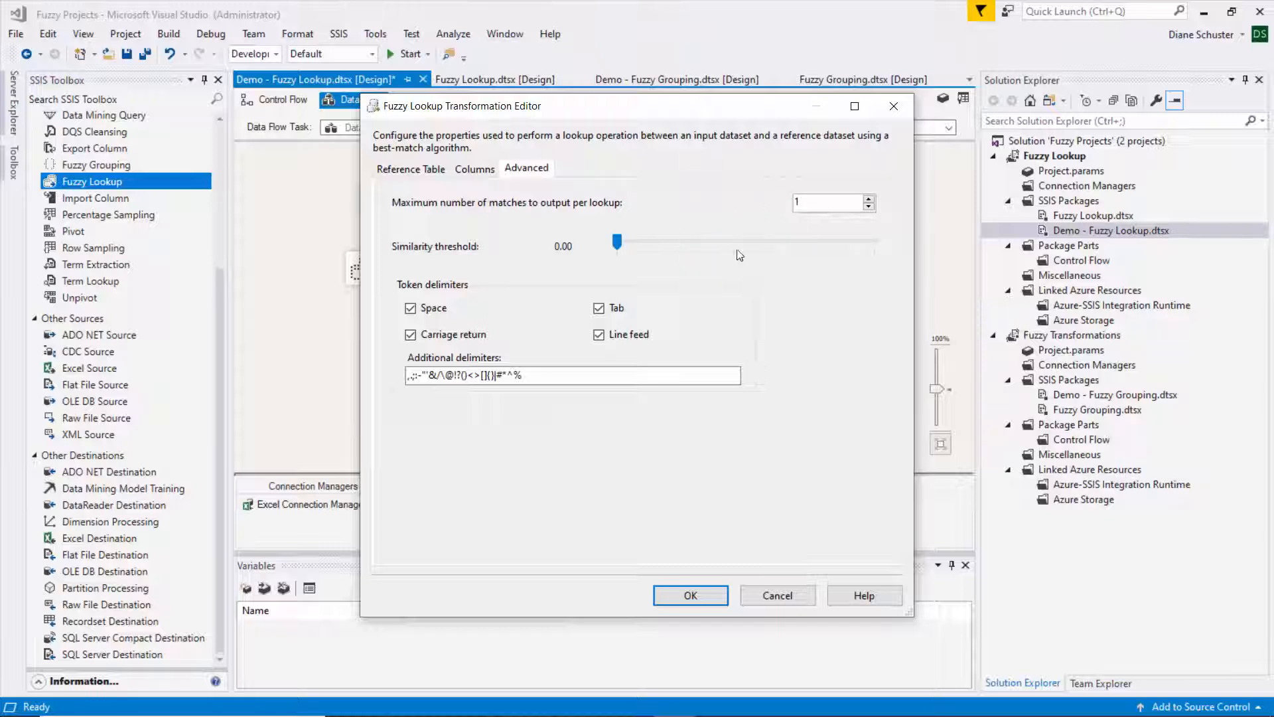
{"action": "left_click_drag", "start_coordinate": [618, 242], "coordinate": [678, 245]}
{"action": "left_click_drag", "start_coordinate": [758, 246], "coordinate": [789, 251]}
{"action": "left_click_drag", "start_coordinate": [800, 249], "coordinate": [800, 251]}
{"action": "left_click", "coordinate": [720, 601]}
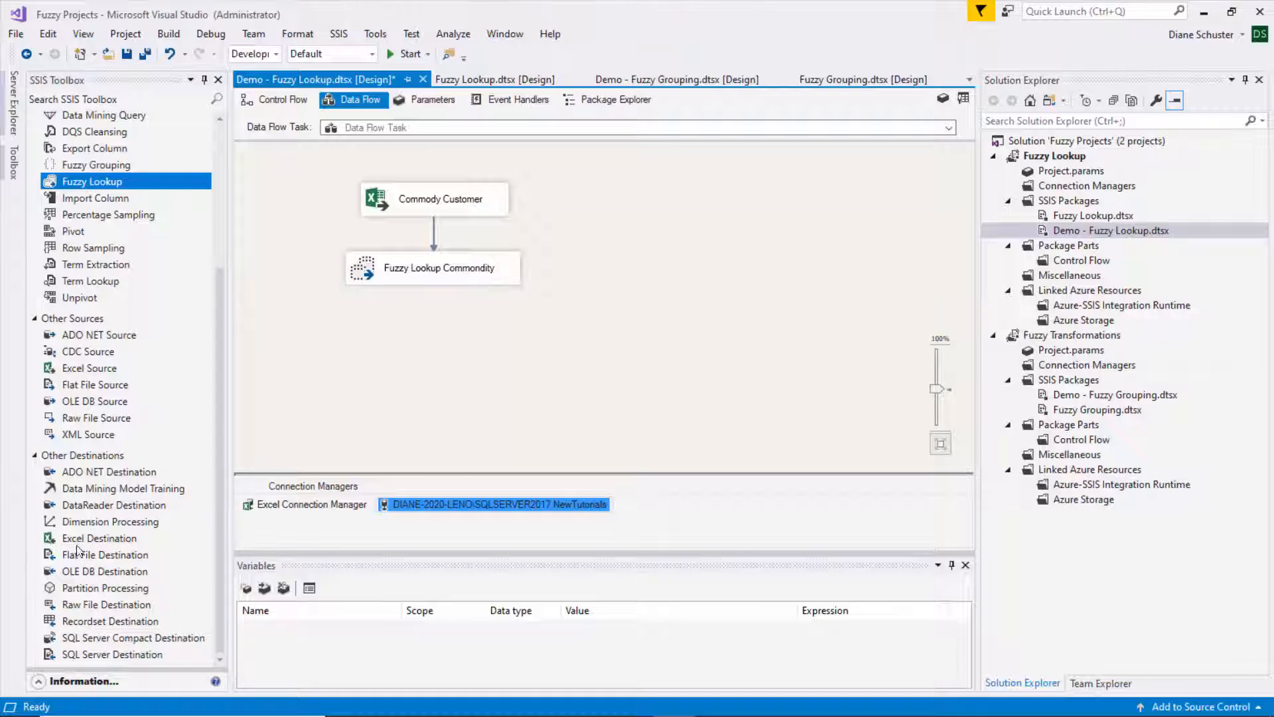
Step: Add an OLE DB Destination below the Fuzzy Lookup transformation and rename it "Commodity Output Table"
{"action": "left_click_drag", "start_coordinate": [78, 575], "coordinate": [373, 336]}
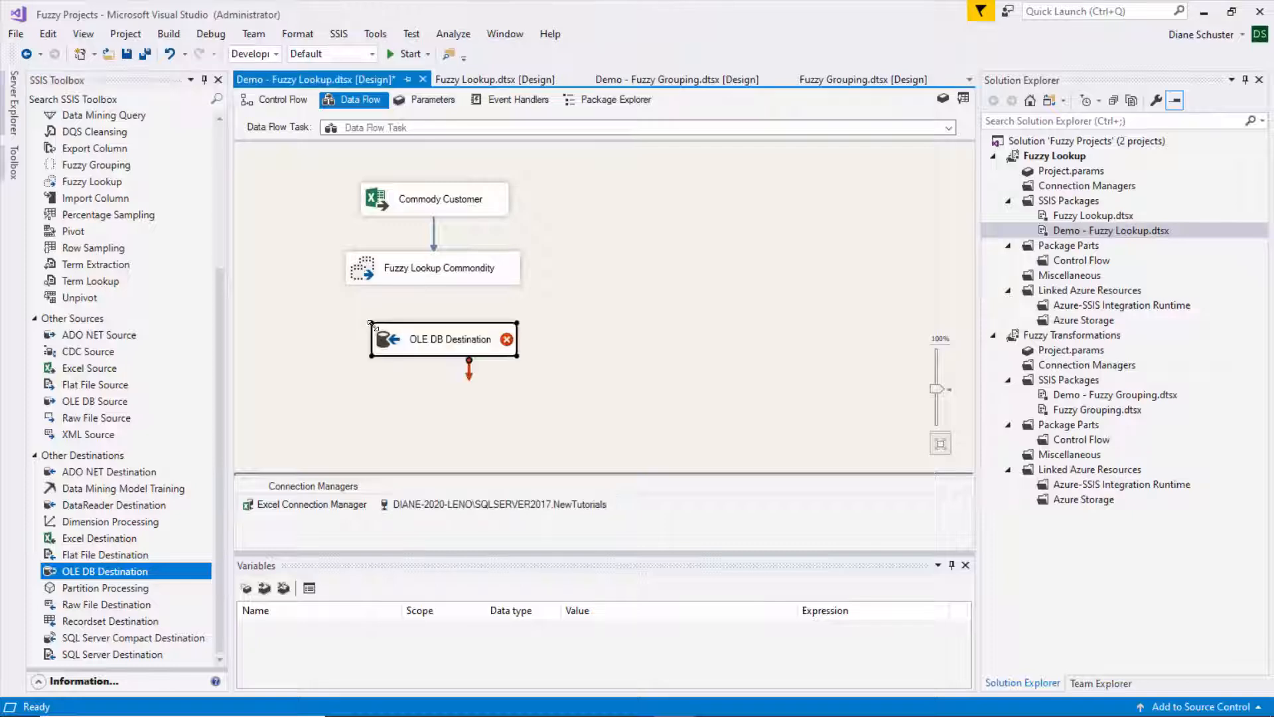
{"action": "type", "text": "Com"}
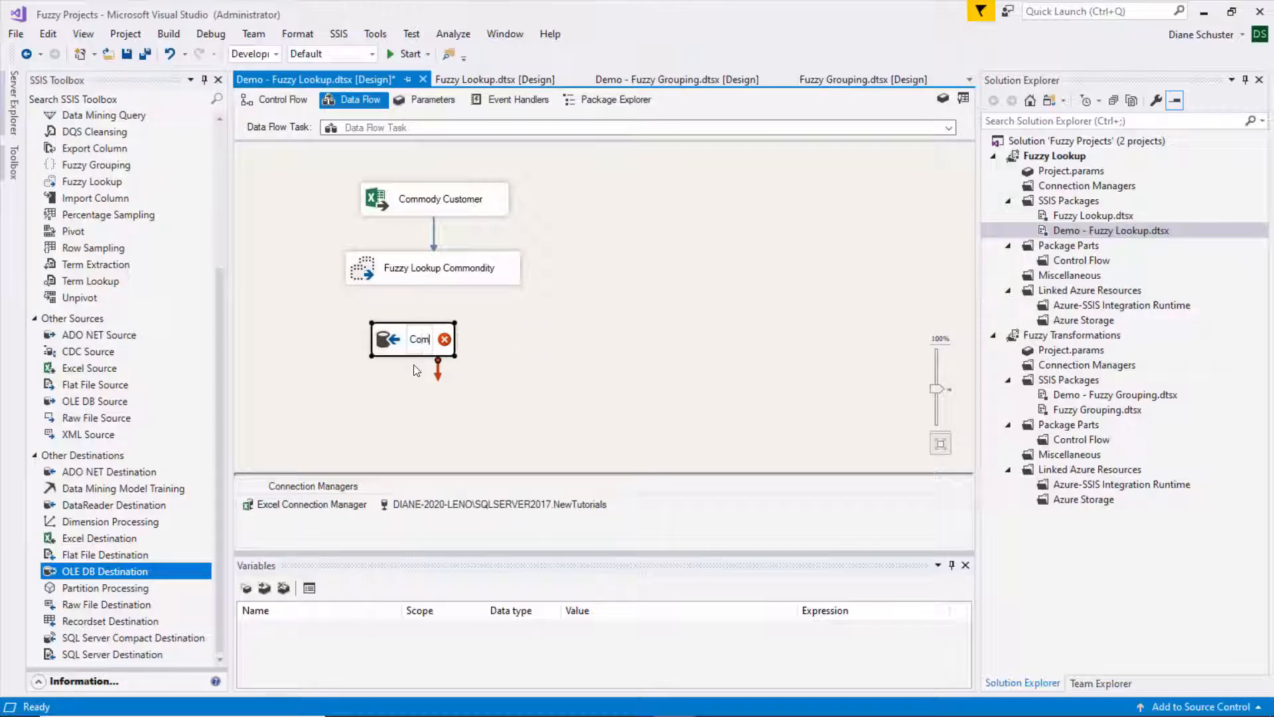
{"action": "type", "text": "modity"}
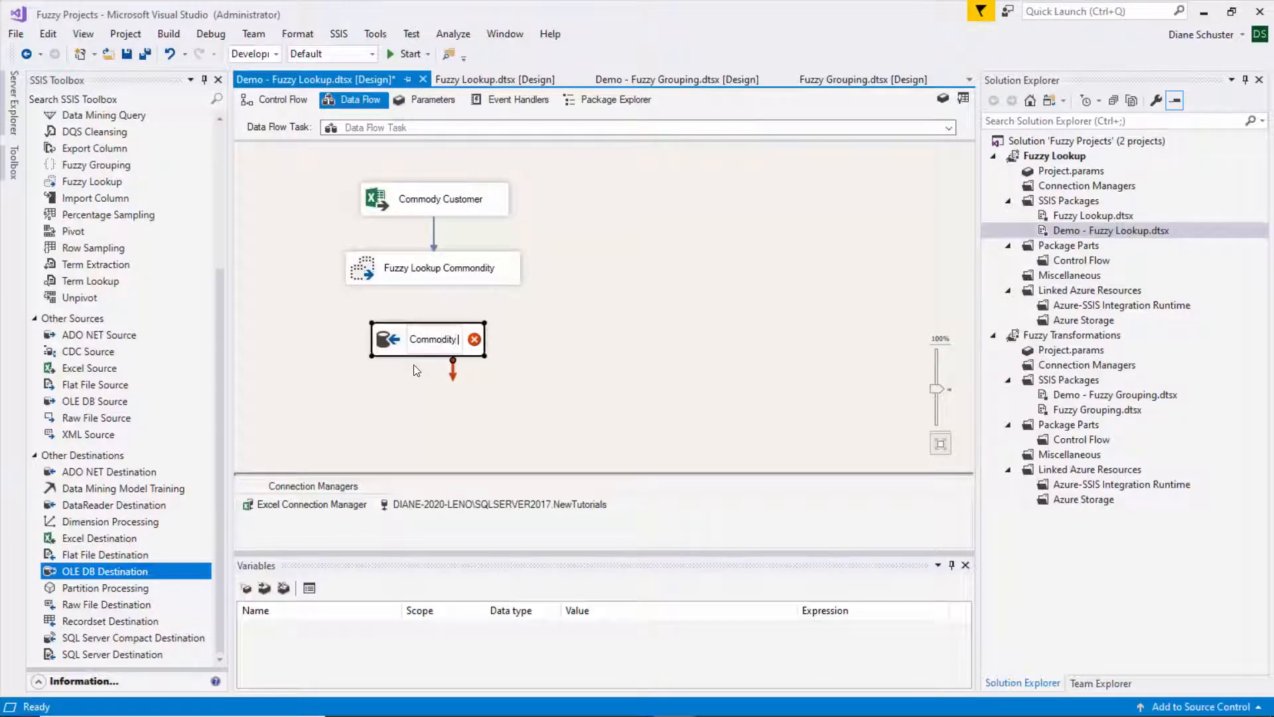
{"action": "type", "text": " Output T"}
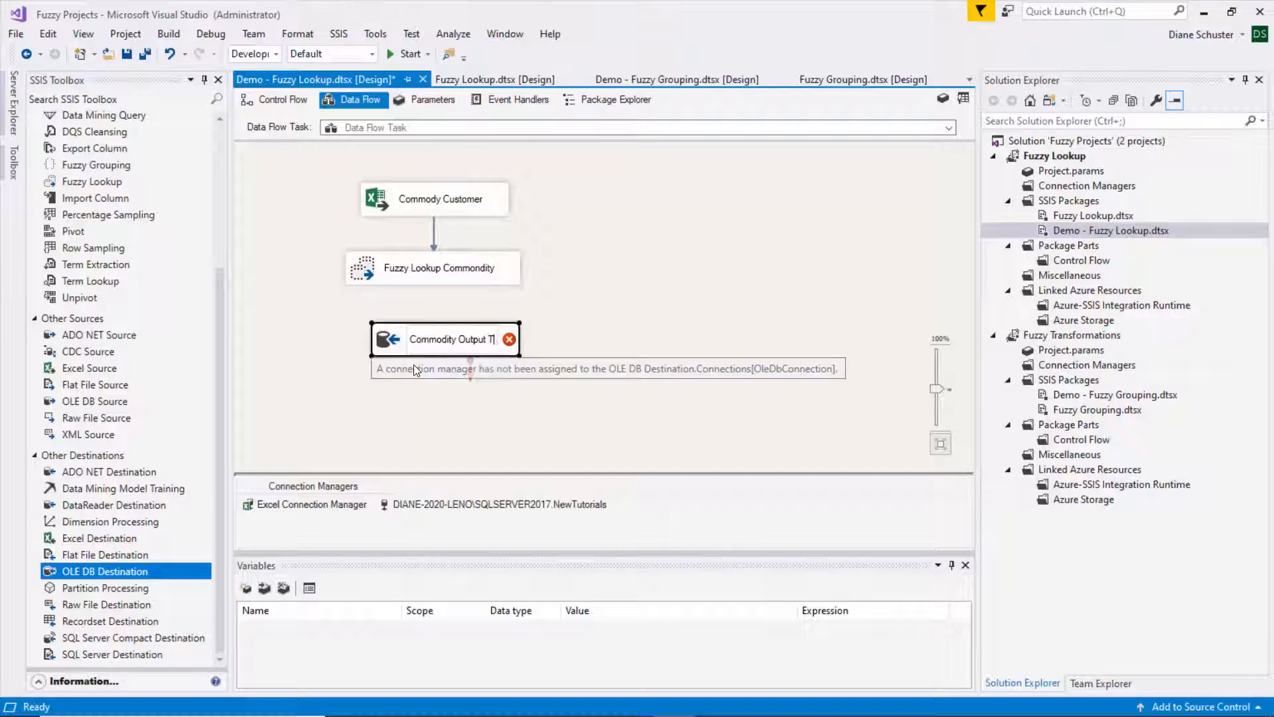
{"action": "type", "text": "able"}
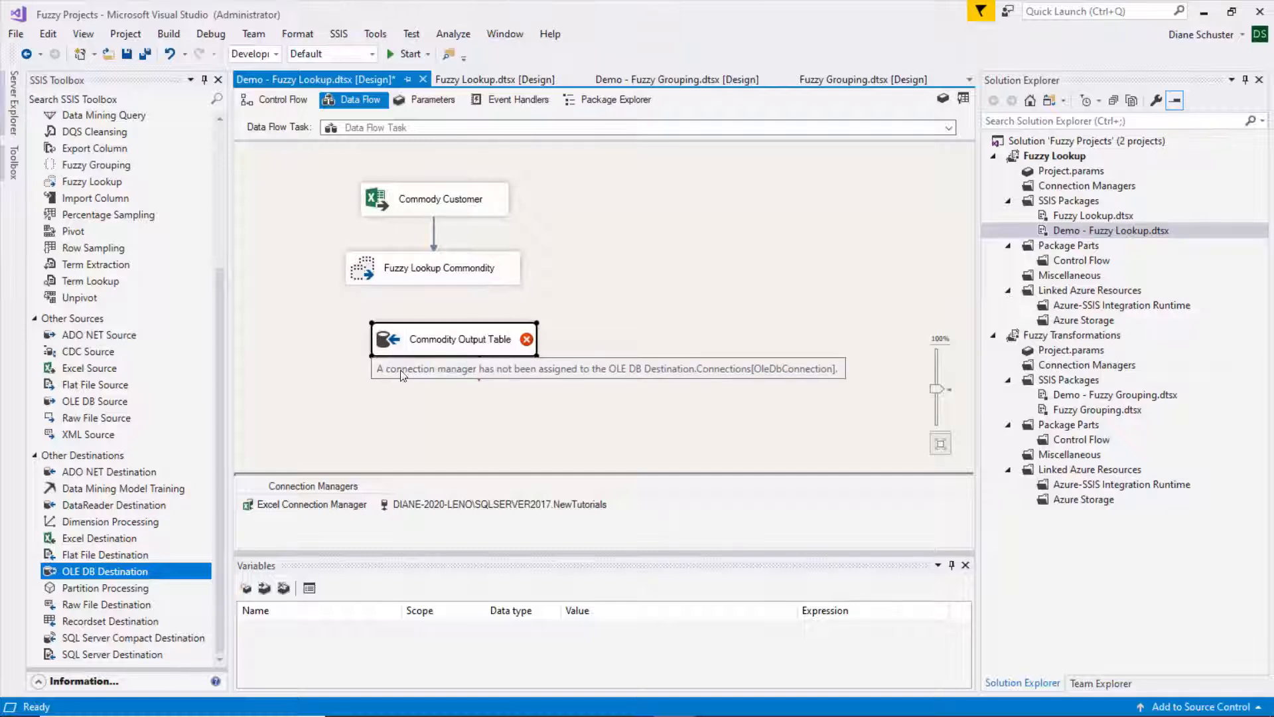
Step: Connect the Fuzzy Lookup output to Commodity Output Table and choose [dbo].[Clean Commodity Table] as its destination table
{"action": "left_click", "coordinate": [439, 276]}
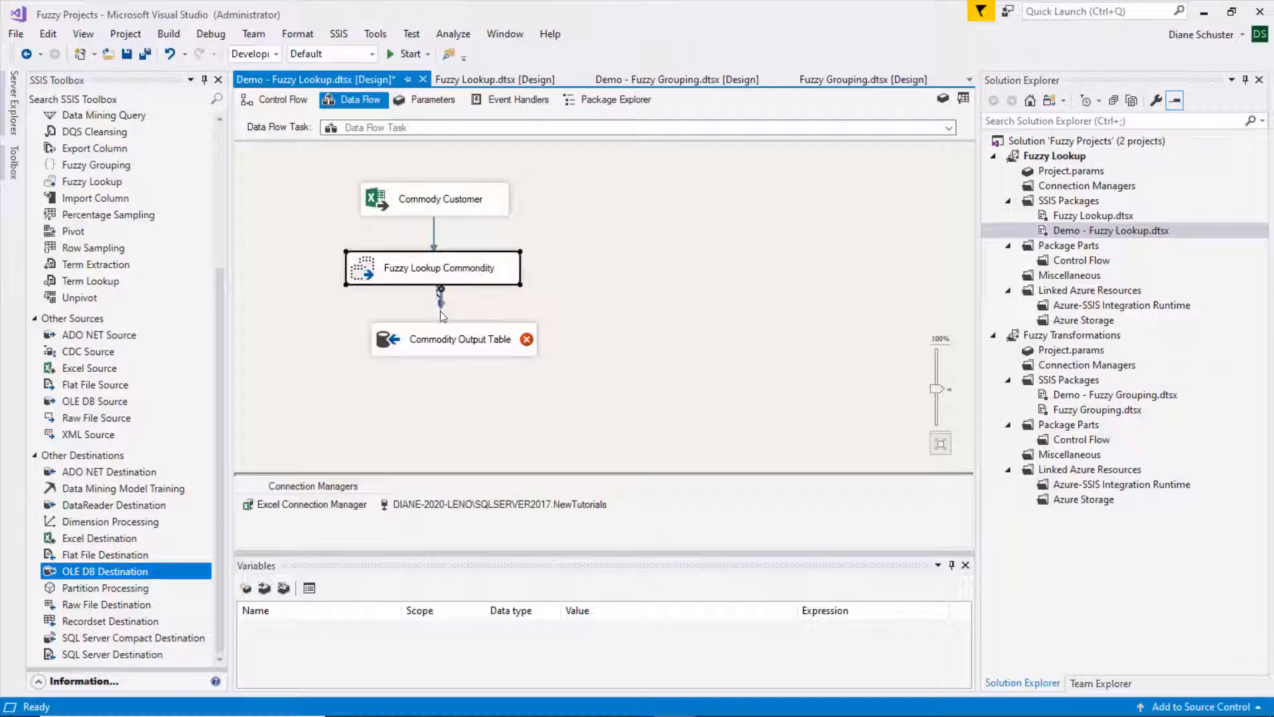
{"action": "left_click_drag", "start_coordinate": [440, 311], "coordinate": [469, 334]}
{"action": "double_click", "coordinate": [468, 335]}
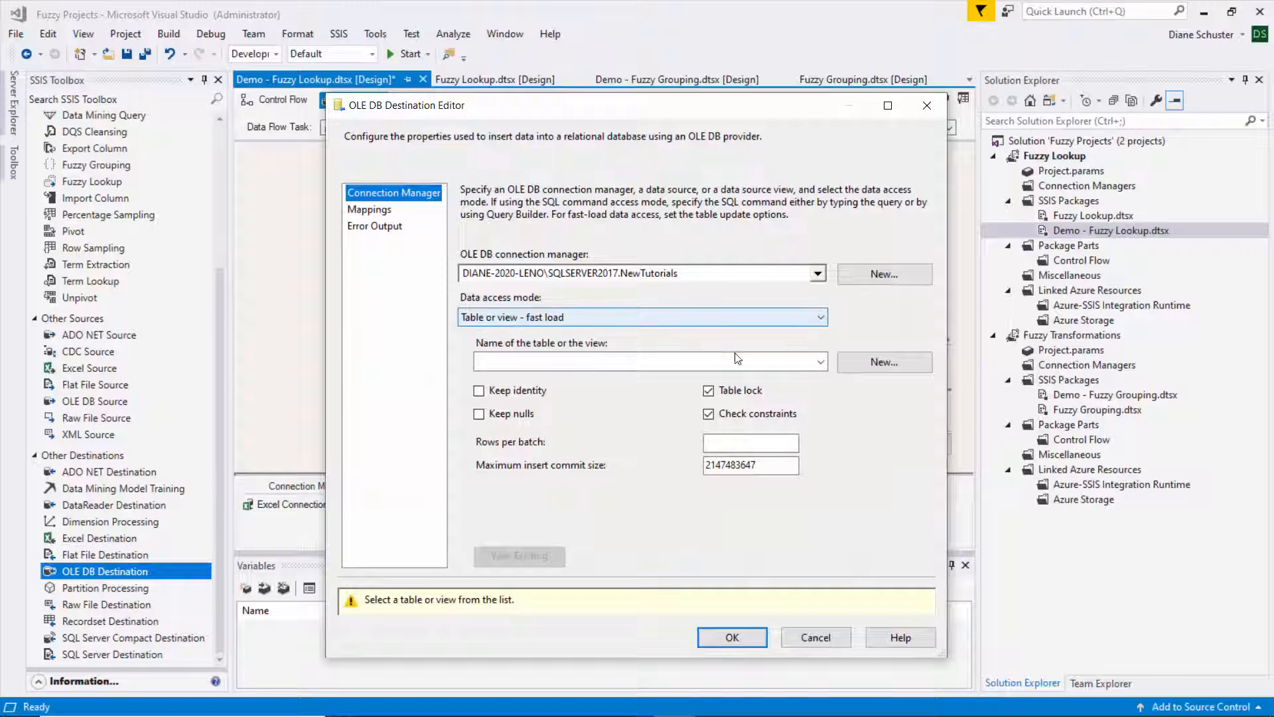
{"action": "left_click", "coordinate": [823, 362]}
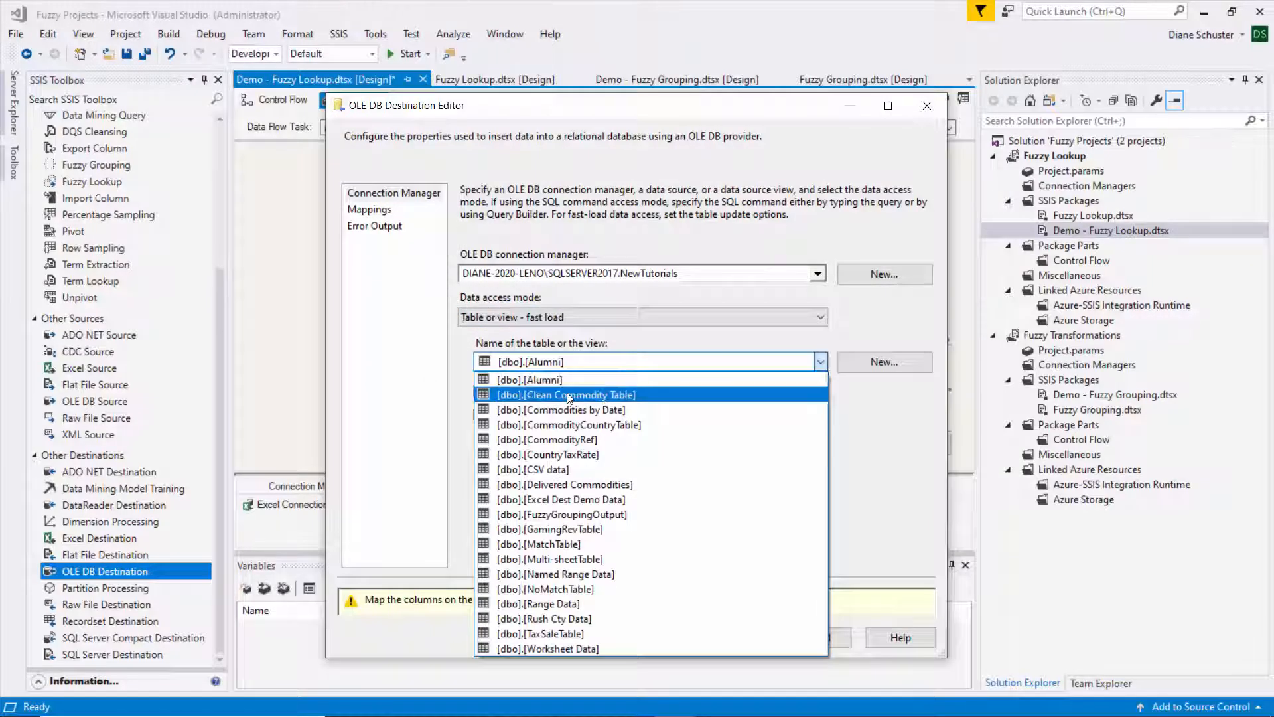
{"action": "left_click", "coordinate": [569, 395]}
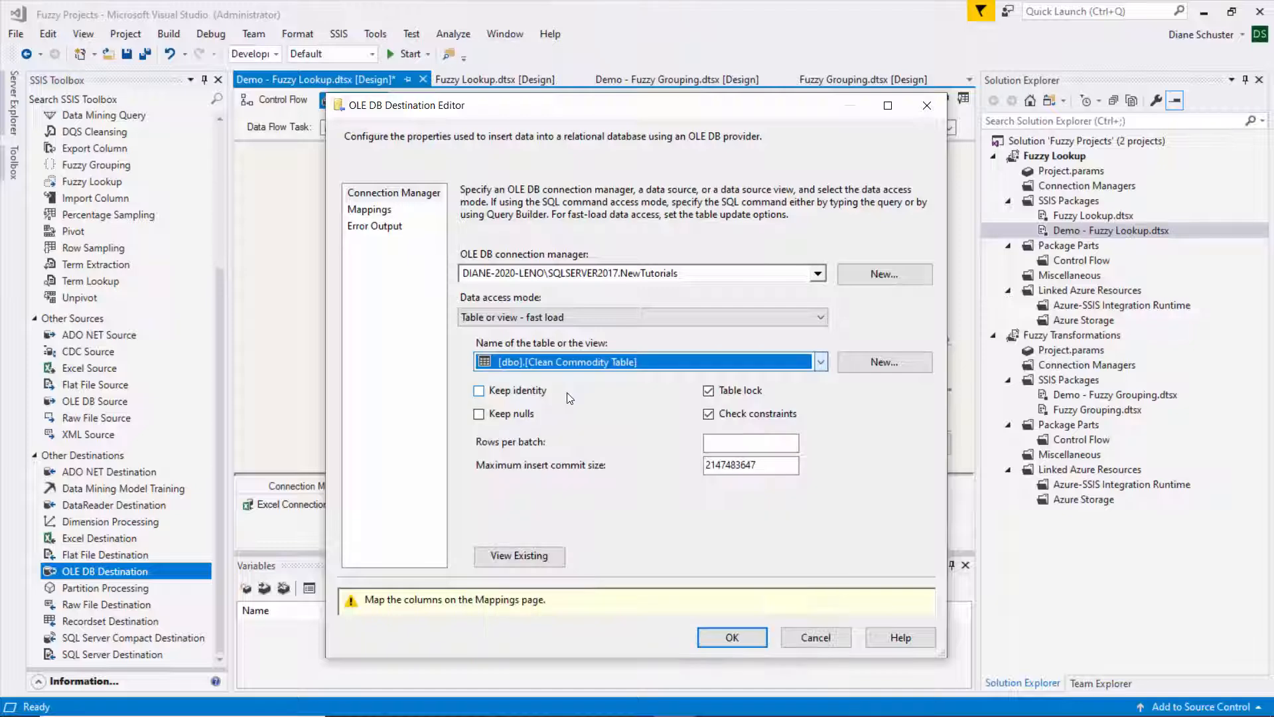
Step: Preview the existing destination table's columns, then review the column mappings and accept the OLE DB destination configuration
{"action": "left_click", "coordinate": [538, 559]}
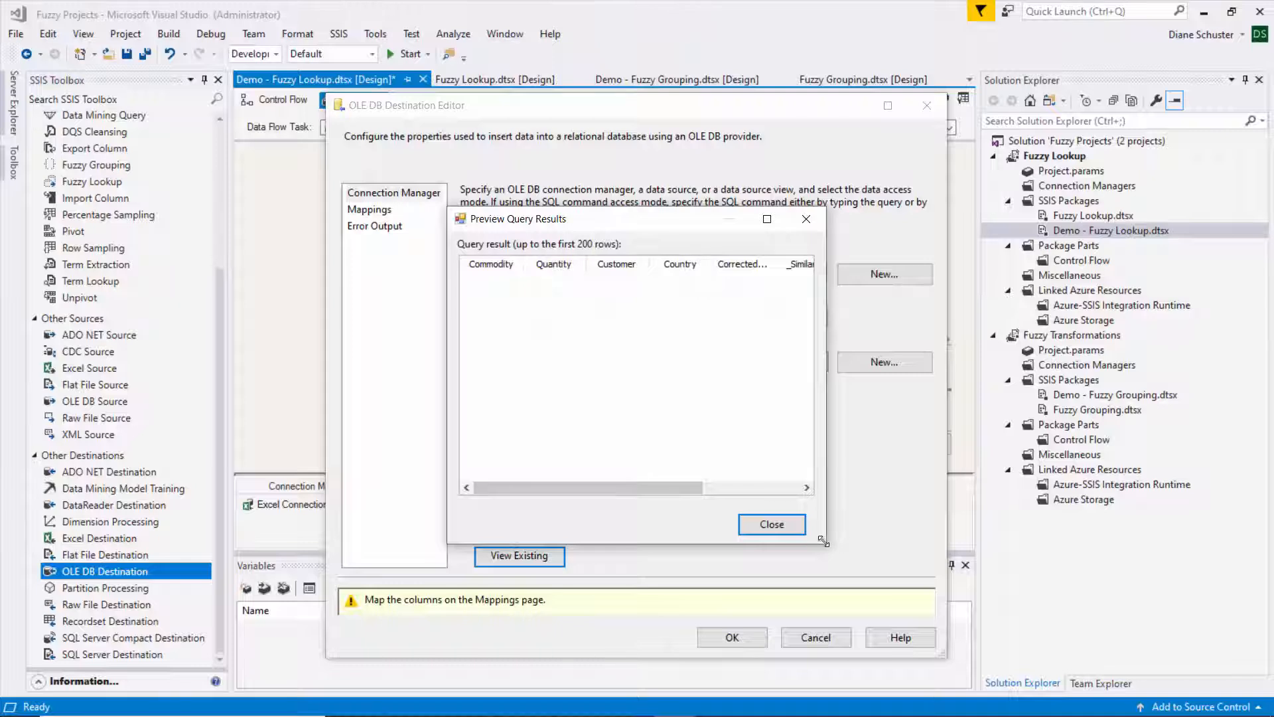
{"action": "left_click_drag", "start_coordinate": [823, 541], "coordinate": [1031, 616]}
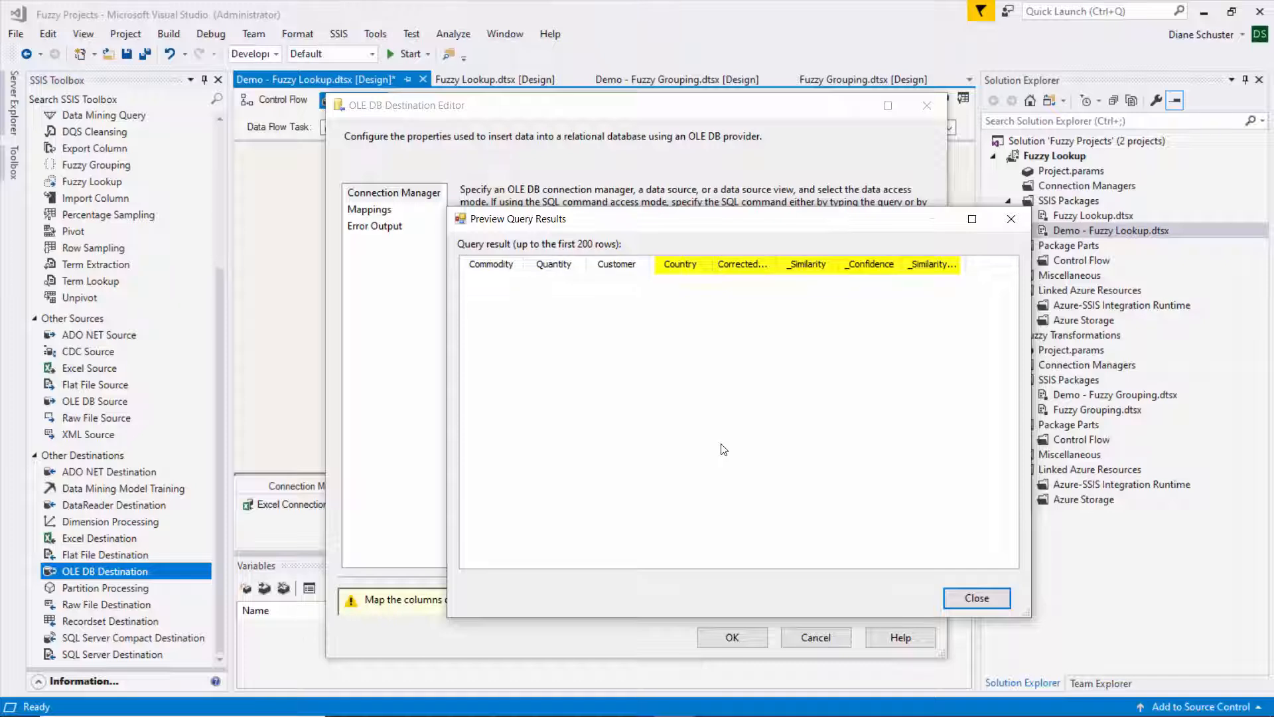
{"action": "left_click", "coordinate": [978, 600]}
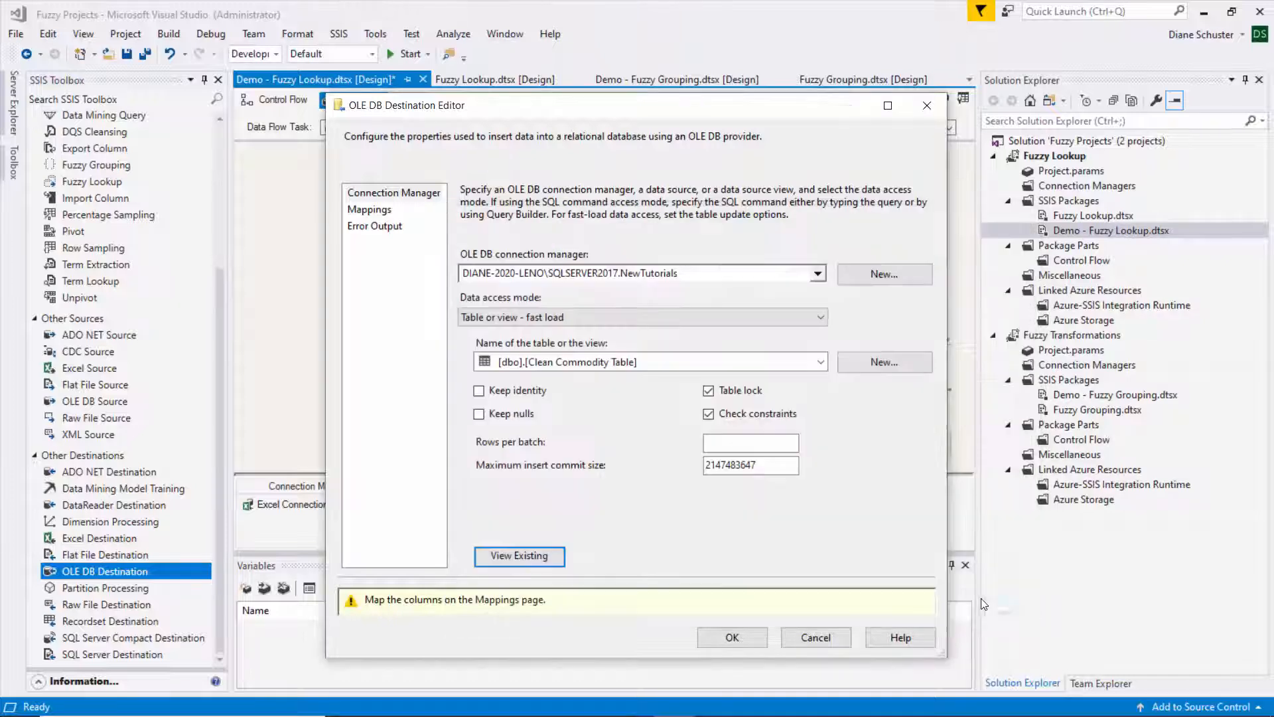
{"action": "left_click", "coordinate": [374, 209]}
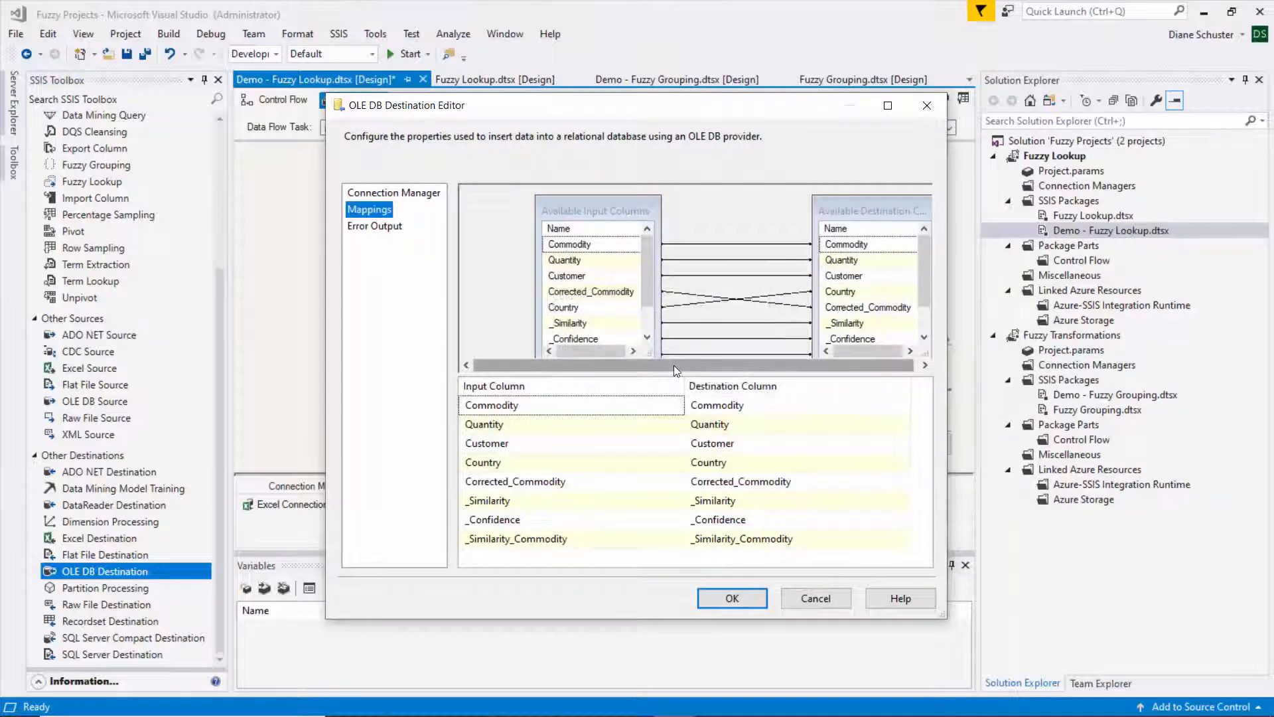
{"action": "left_click", "coordinate": [750, 601]}
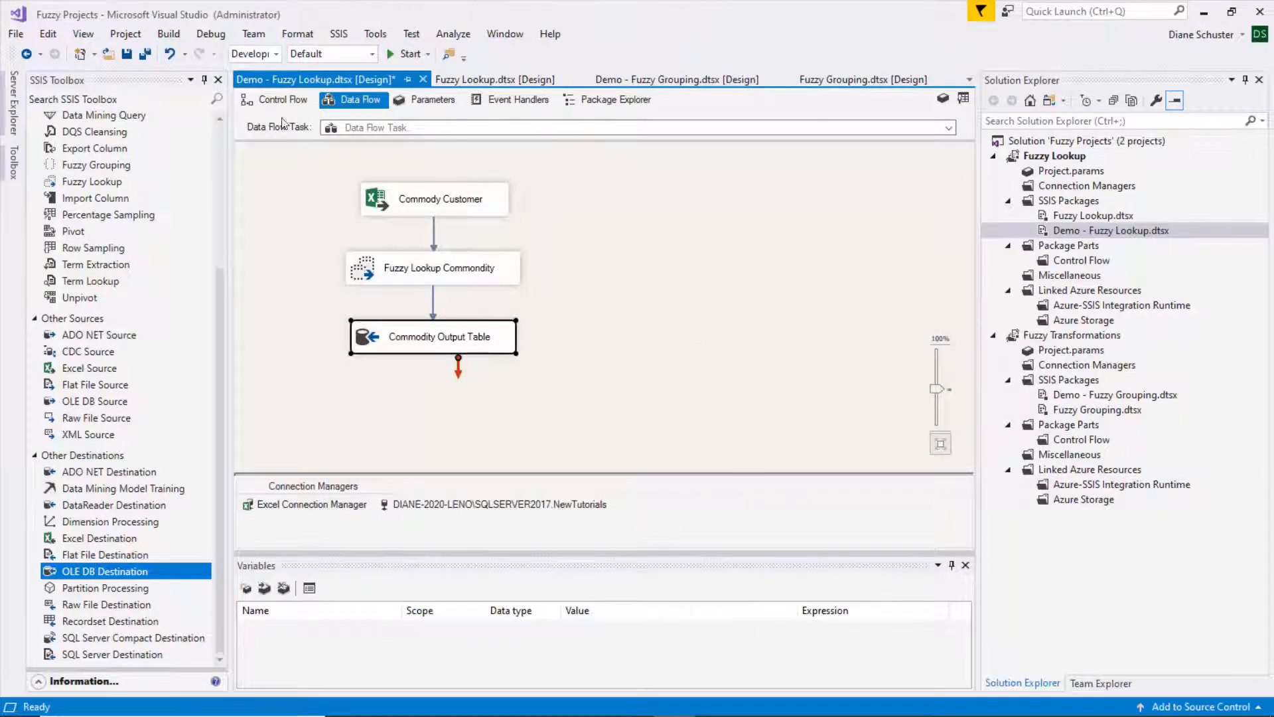
Step: Save all files, execute the Demo - Fuzzy Lookup.dtsx package and stop debugging once the run ends
{"action": "left_click", "coordinate": [145, 54]}
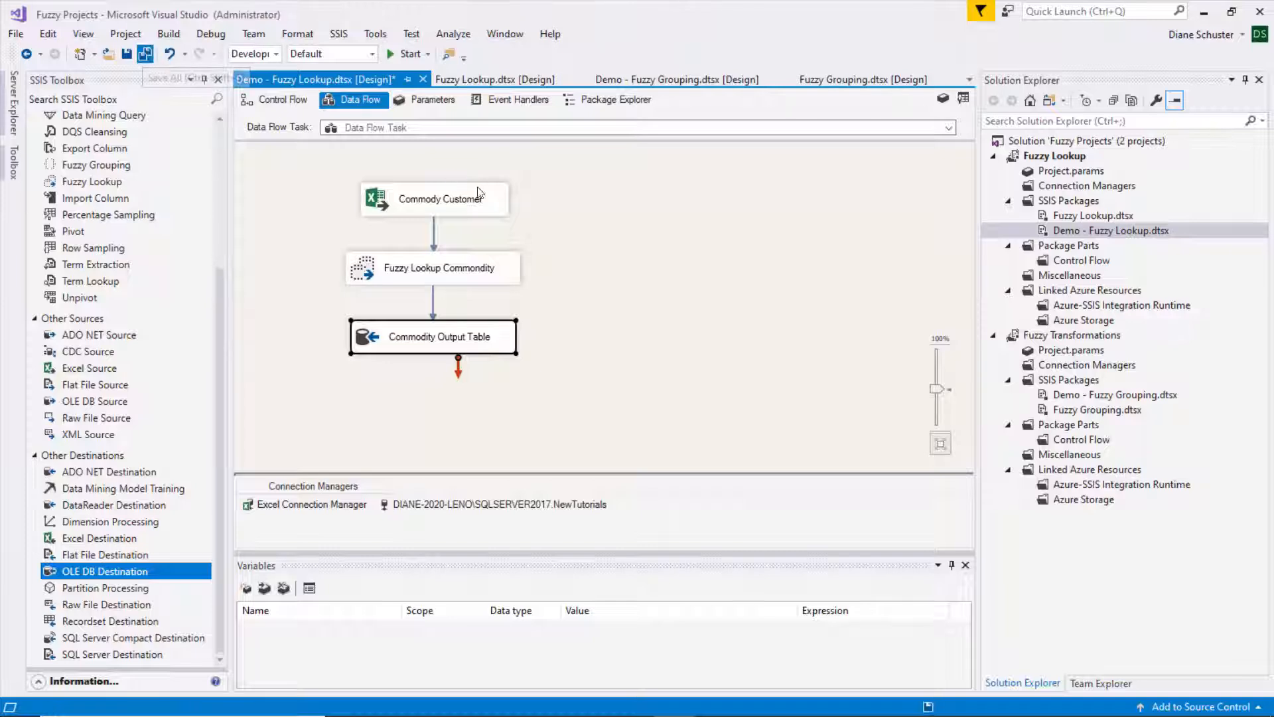
{"action": "left_click", "coordinate": [1072, 232]}
{"action": "right_click", "coordinate": [1069, 234]}
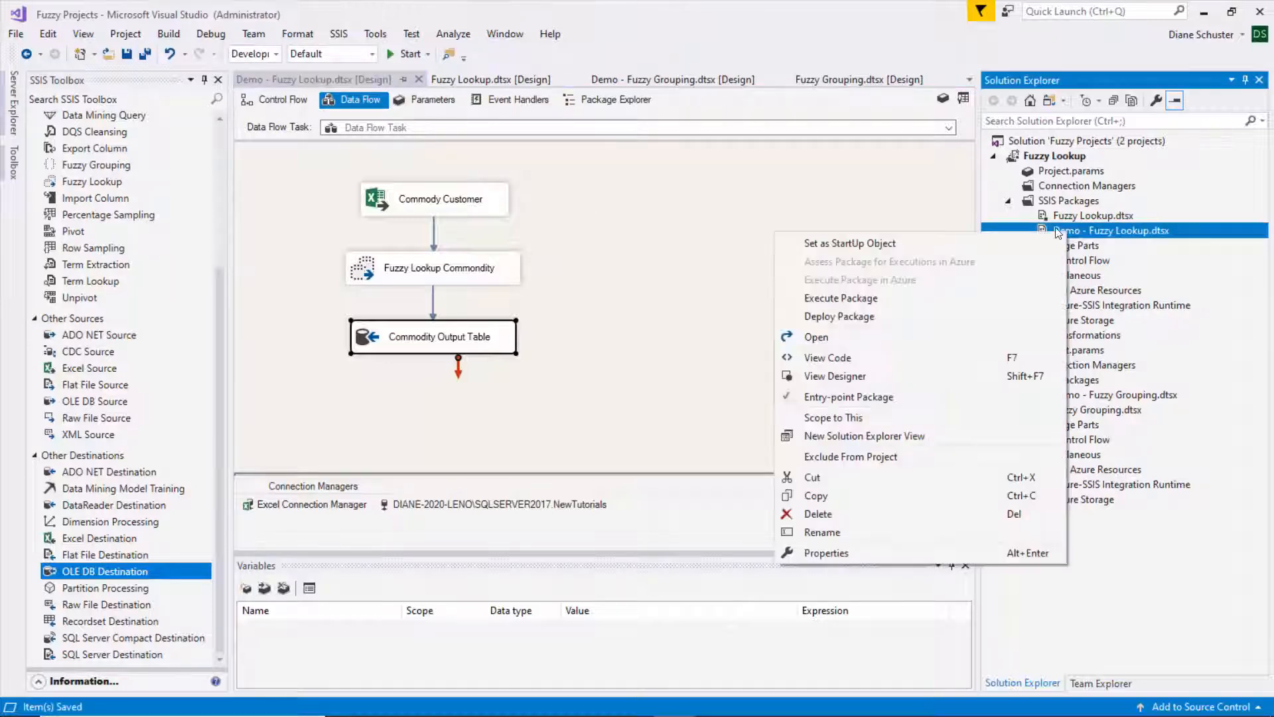
{"action": "left_click", "coordinate": [858, 300]}
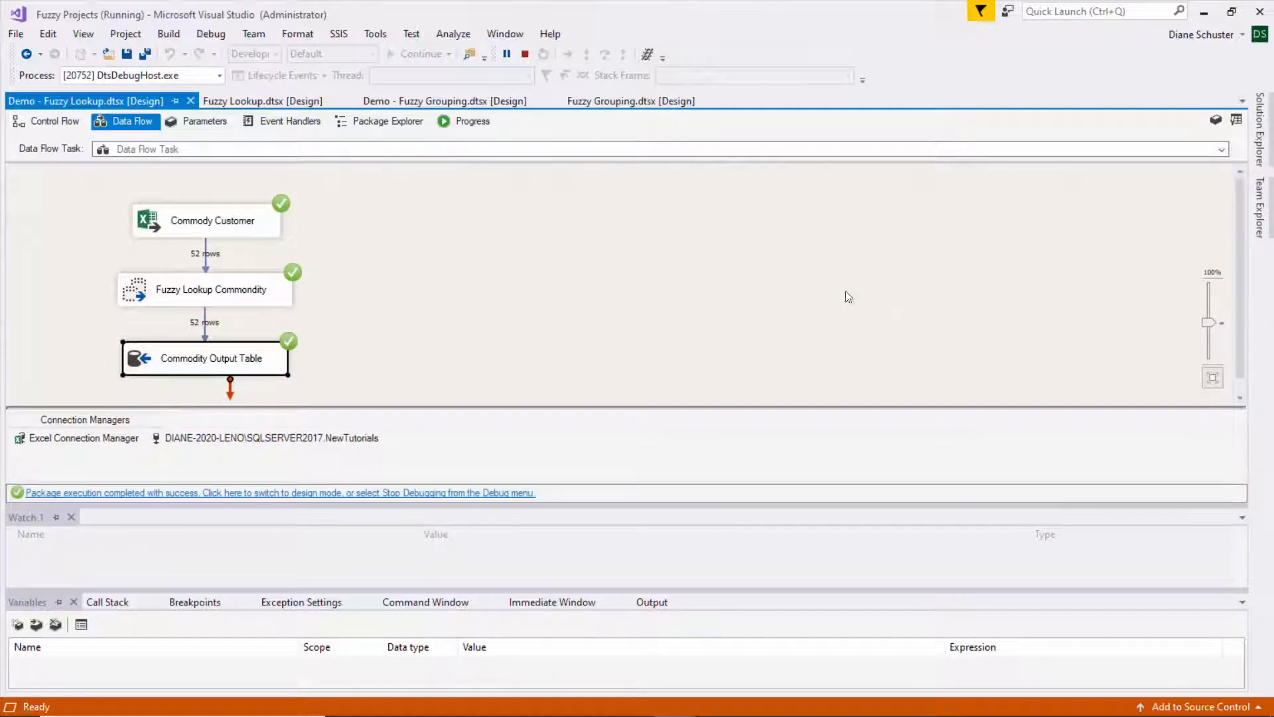
{"action": "left_click", "coordinate": [525, 59]}
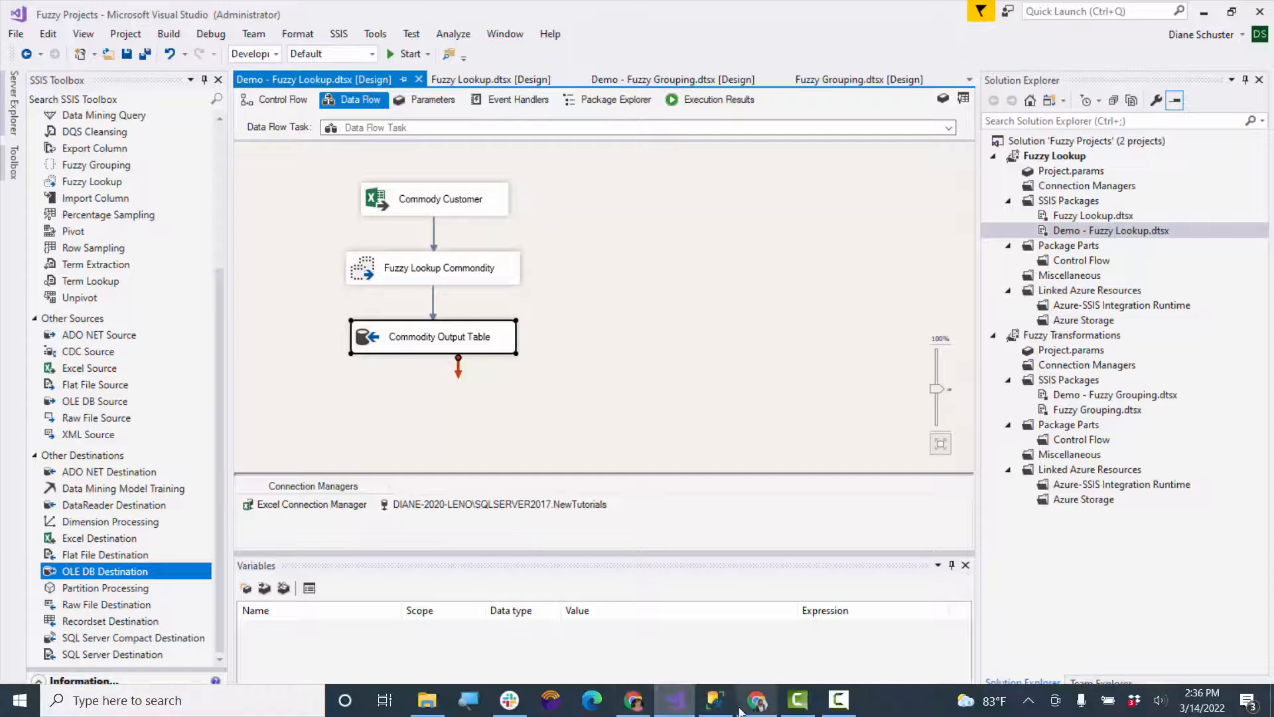
Step: In SQL Server Management Studio, run the selected query on [Clean Commodity Table] and examine the corrected commodities with their similarity and confidence scores
{"action": "left_click", "coordinate": [715, 710]}
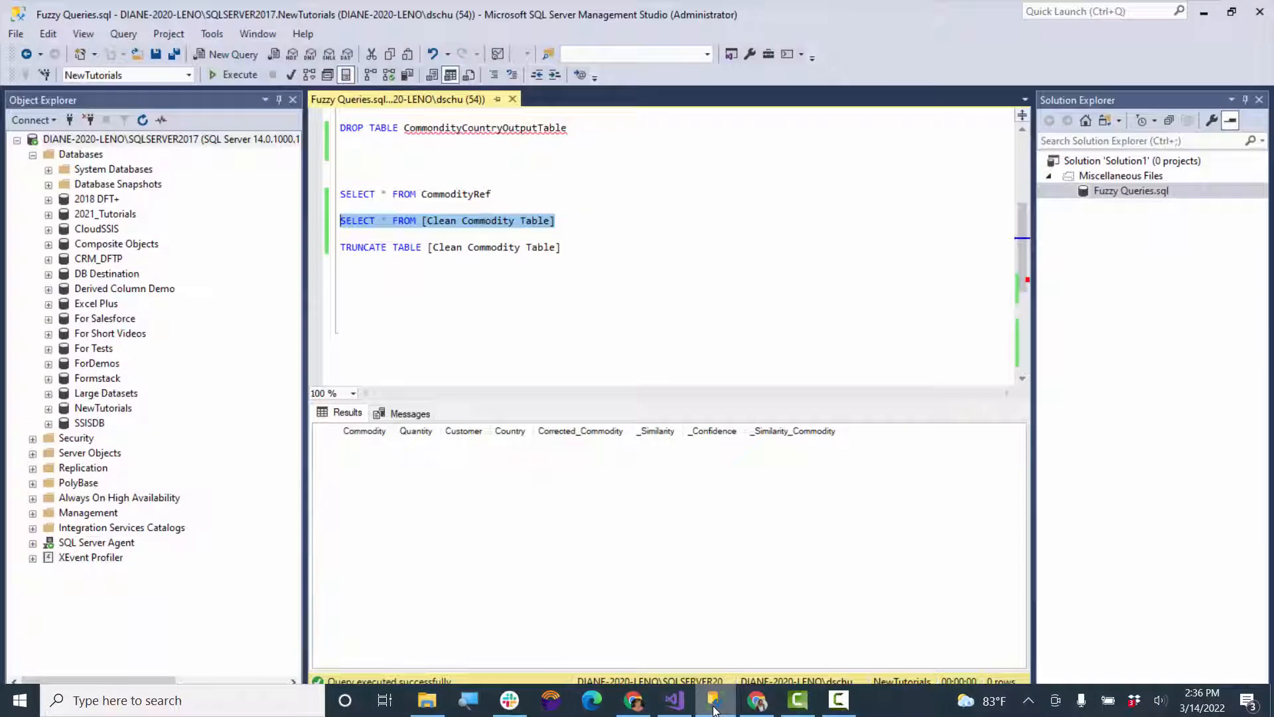
{"action": "left_click", "coordinate": [240, 76]}
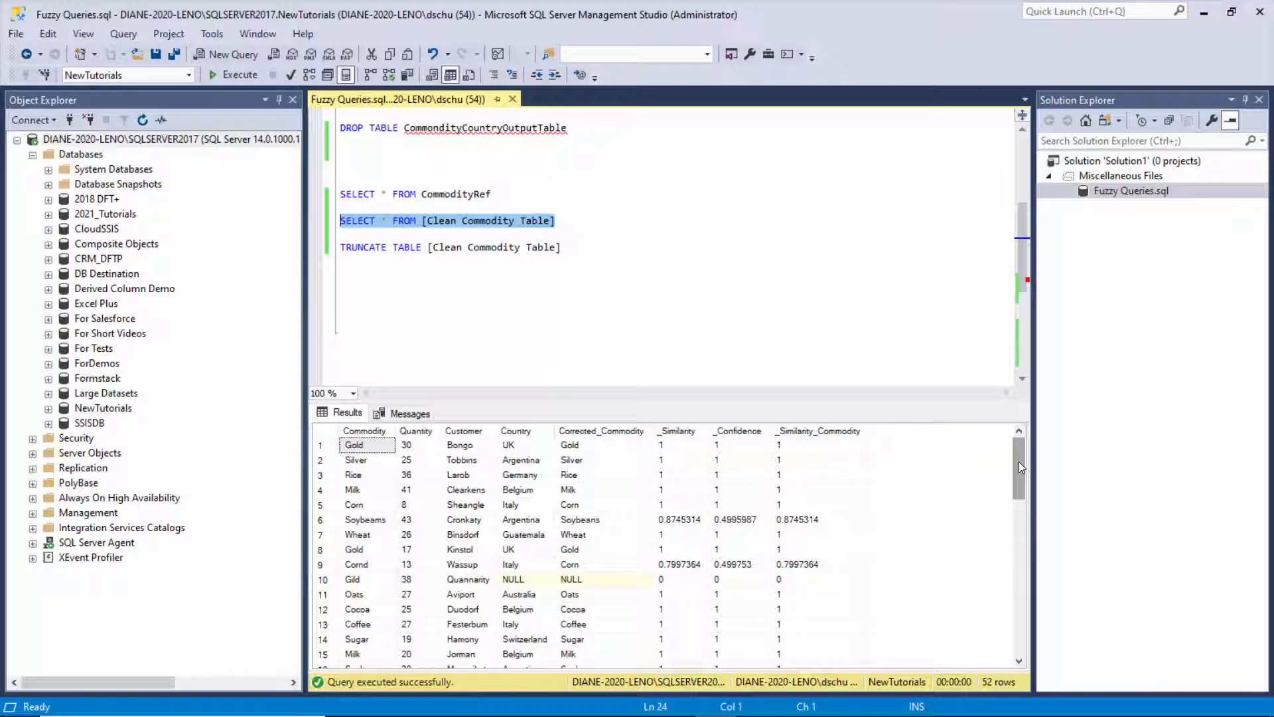
{"action": "mouse_move", "coordinate": [1018, 463]}
{"action": "left_mouse_down"}
{"action": "mouse_move", "coordinate": [1018, 631]}
{"action": "mouse_move", "coordinate": [1004, 446]}
{"action": "left_mouse_up"}
{"action": "left_click_drag", "start_coordinate": [1019, 456], "coordinate": [1022, 475]}
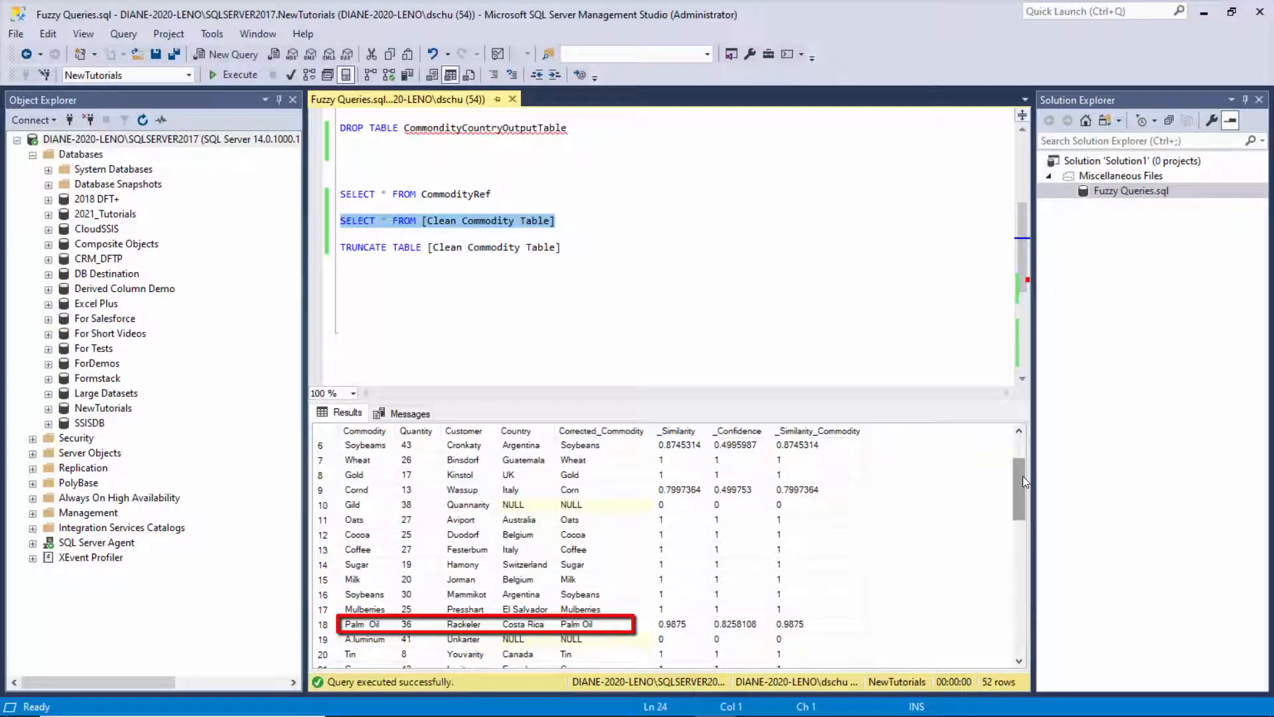
{"action": "left_click_drag", "start_coordinate": [1020, 493], "coordinate": [1022, 437]}
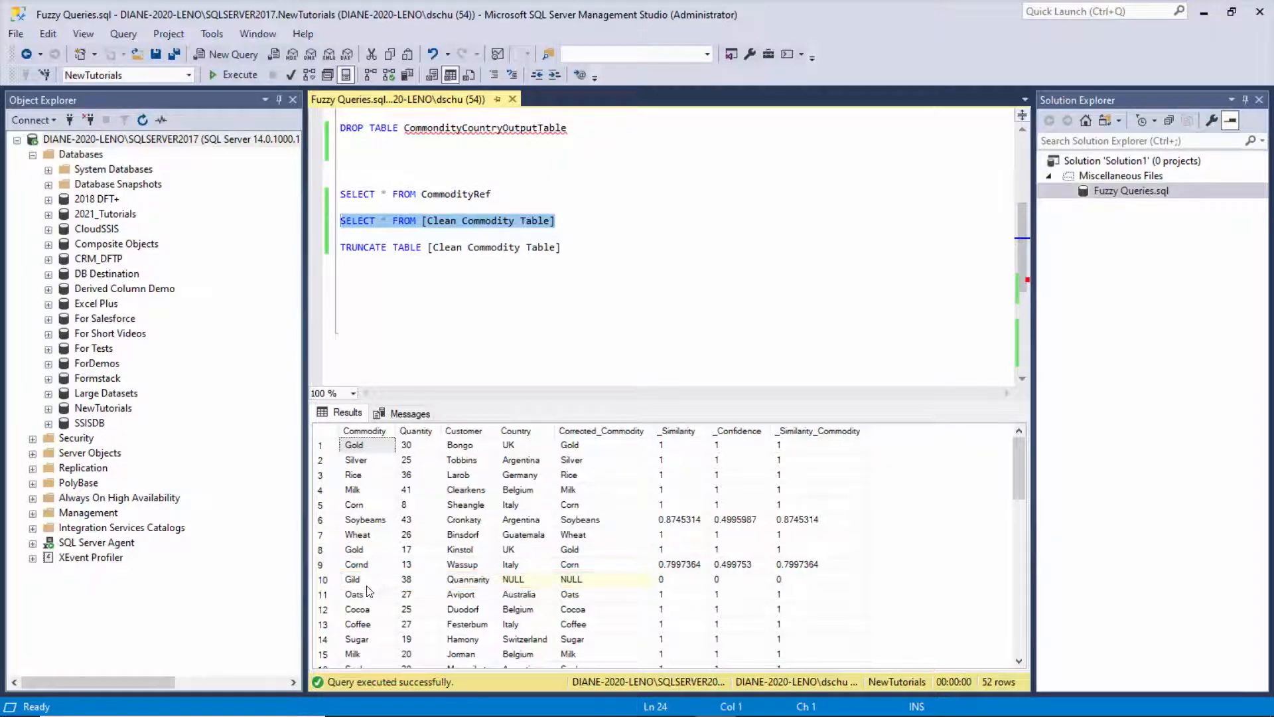
{"action": "scroll", "coordinate": [377, 583], "scroll_direction": "down", "scroll_amount": 1}
{"action": "scroll", "coordinate": [377, 583], "scroll_direction": "down", "scroll_amount": 1}
{"action": "scroll", "coordinate": [383, 583], "scroll_direction": "down", "scroll_amount": 3}
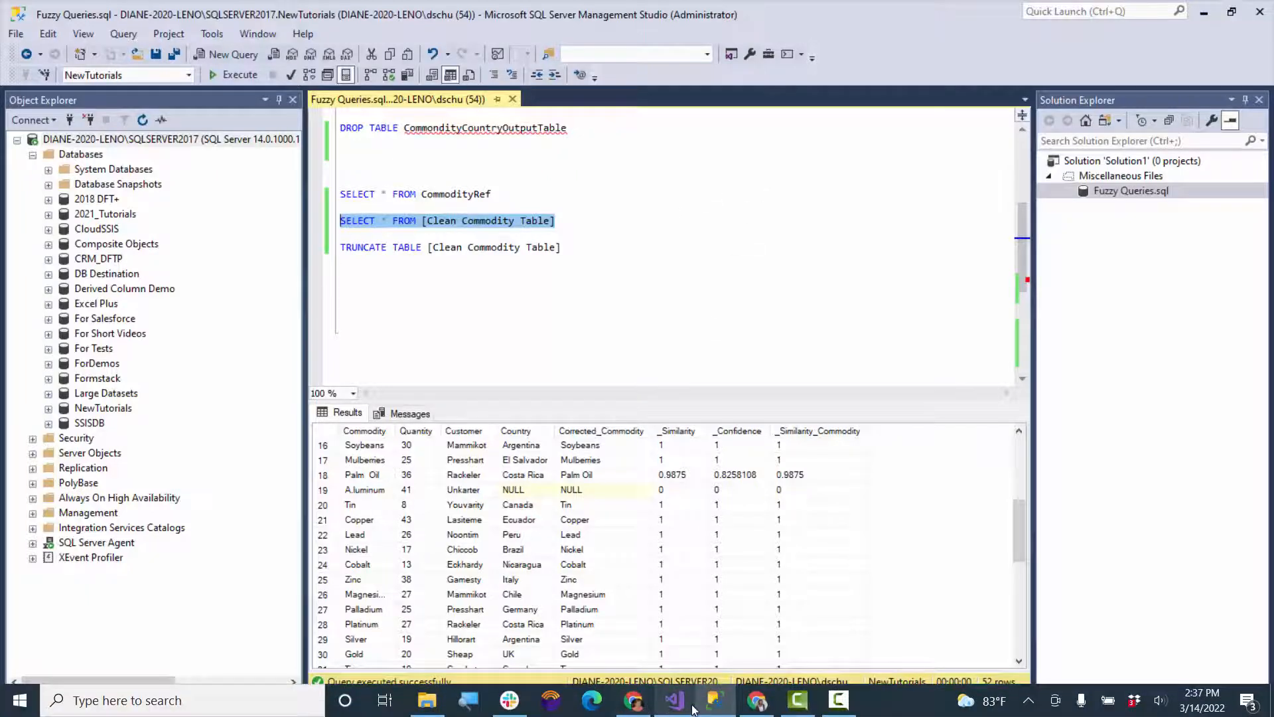
Step: Switch back to Visual Studio and clear the selection in the Demo - Fuzzy Lookup data flow
{"action": "left_click", "coordinate": [674, 701]}
{"action": "left_click", "coordinate": [614, 280]}
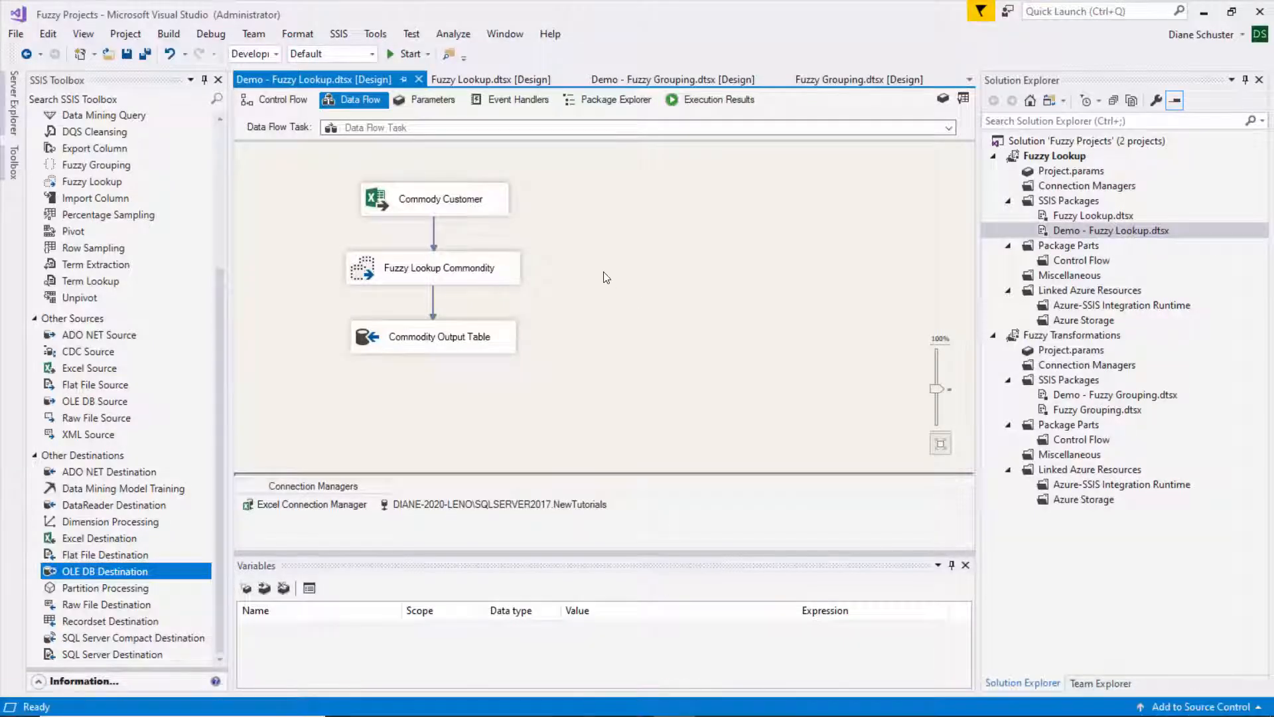
Step: In the Fuzzy Lookup Commondity transformation's advanced settings, delete a character from the additional token delimiters, accept the change and save all files
{"action": "left_click", "coordinate": [513, 267]}
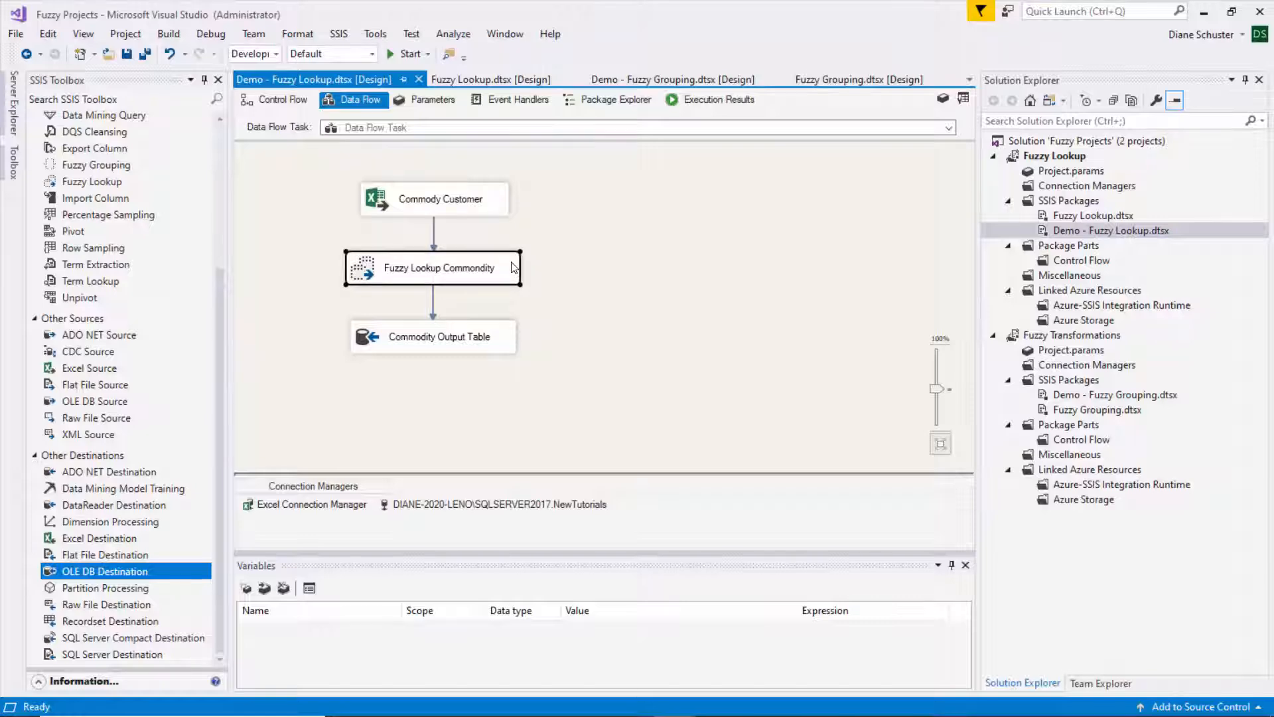
{"action": "double_click", "coordinate": [513, 267]}
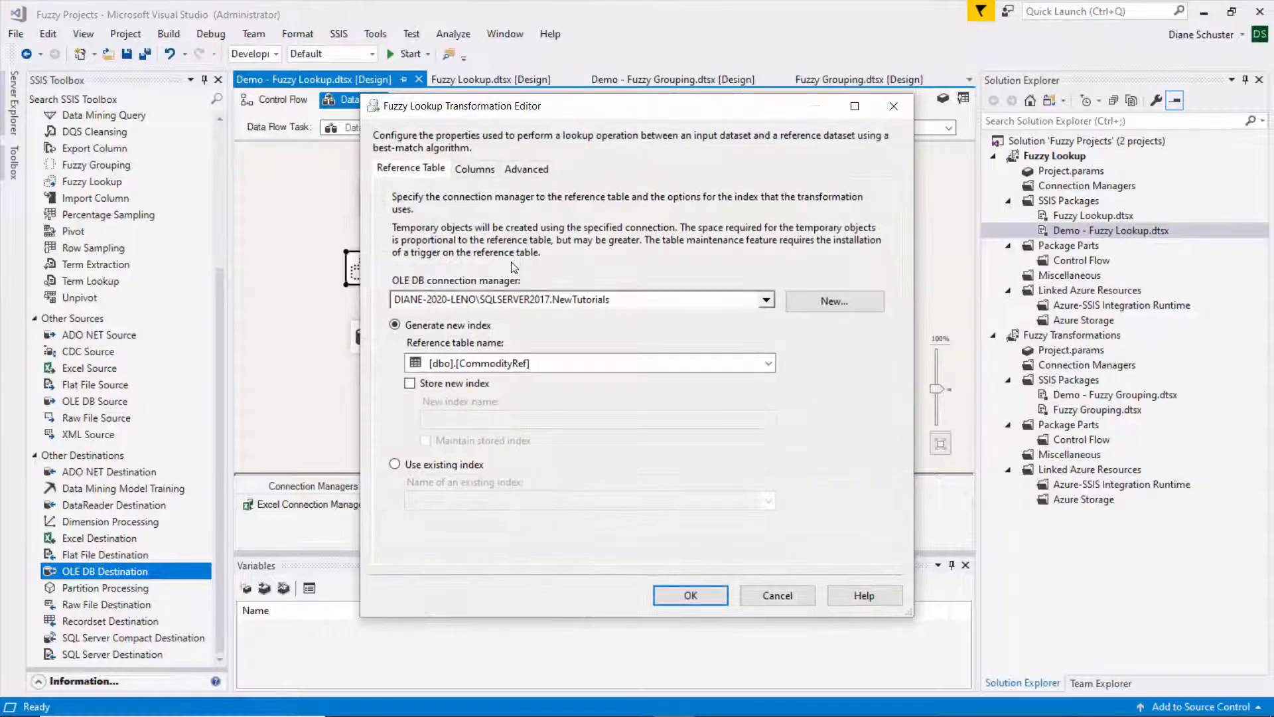
{"action": "left_click", "coordinate": [520, 171]}
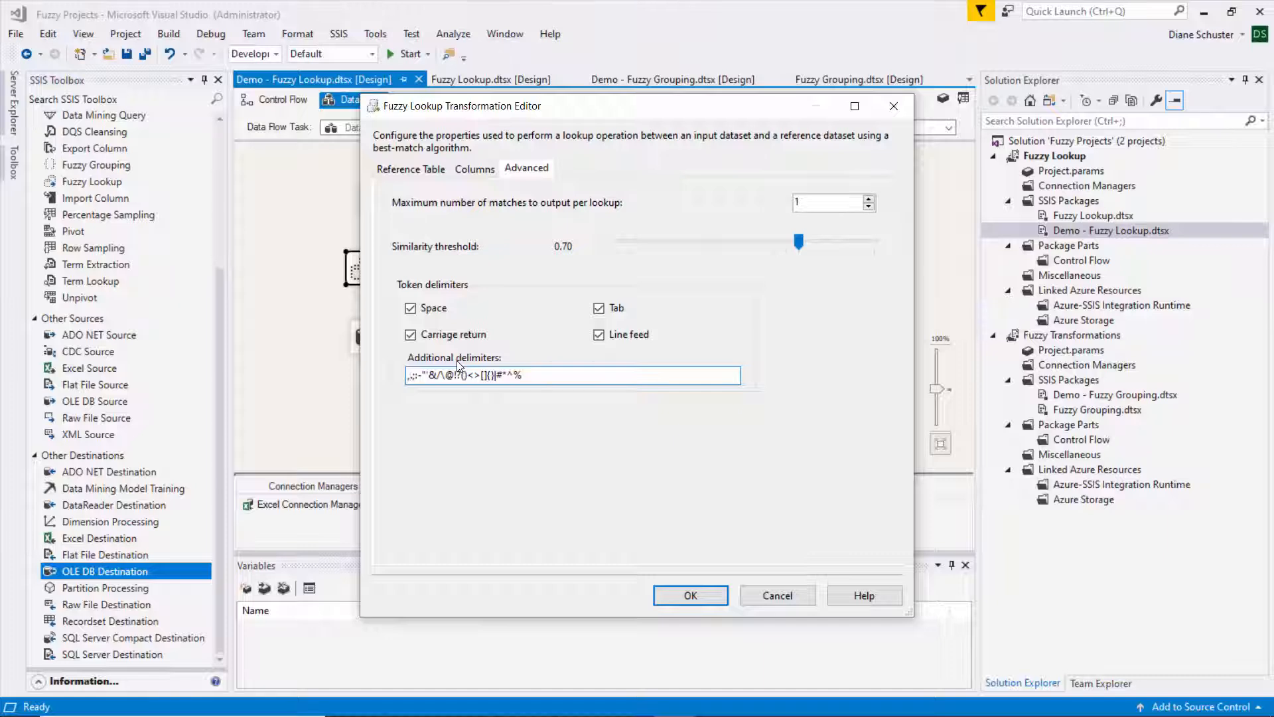
{"action": "key", "text": "Delete"}
{"action": "left_click", "coordinate": [691, 596]}
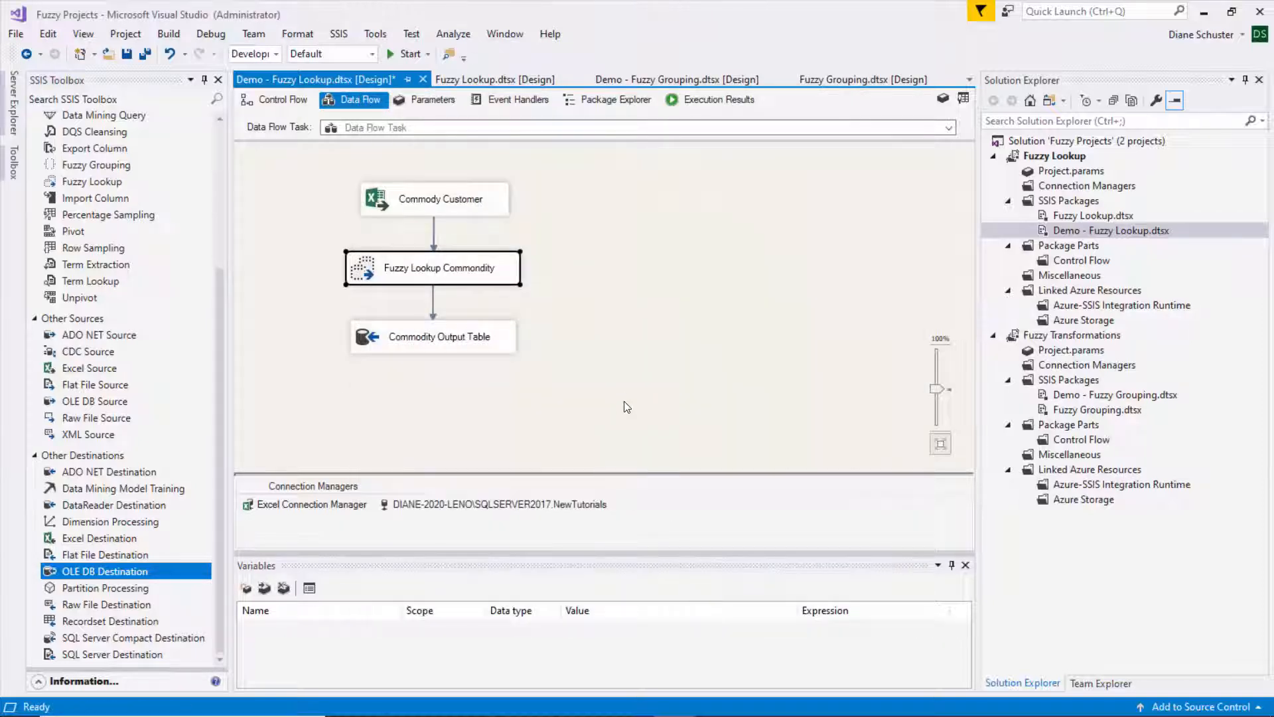
{"action": "left_click", "coordinate": [145, 53]}
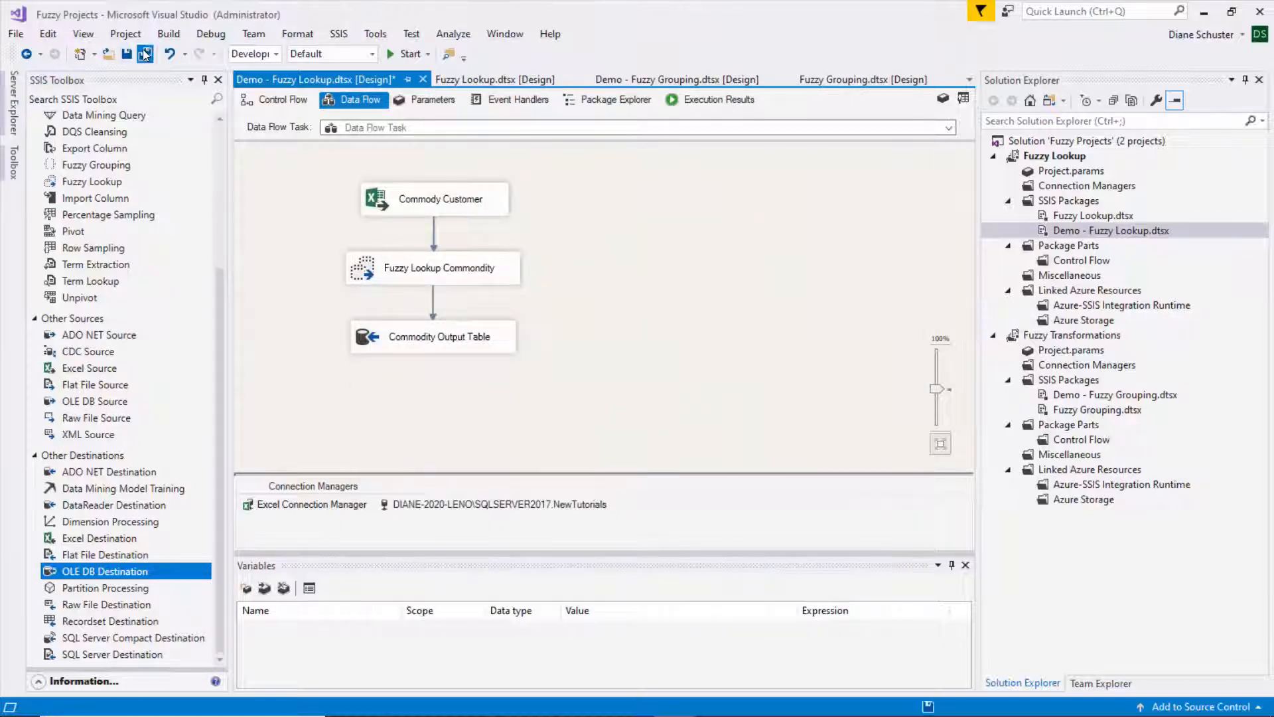
Step: In SQL Server Management Studio, truncate [Clean Commodity Table] and run its SELECT query to check the table's contents
{"action": "mouse_move", "coordinate": [509, 714]}
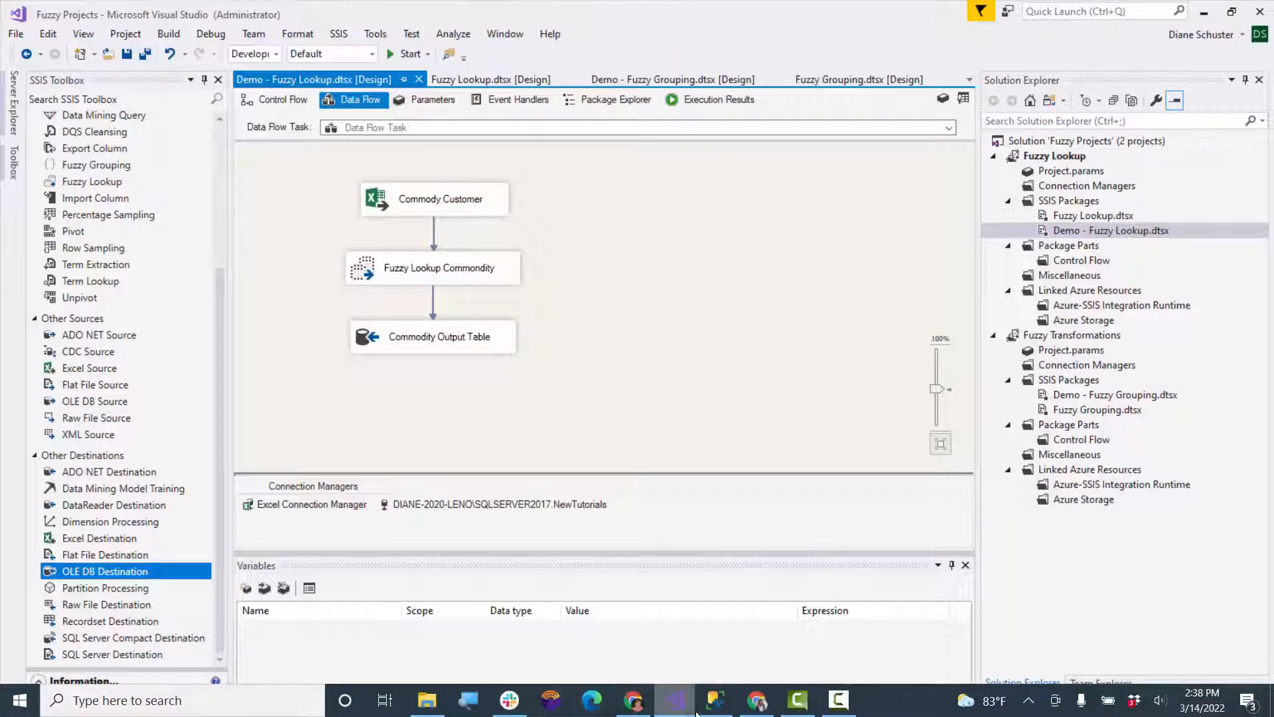
{"action": "left_click", "coordinate": [715, 700]}
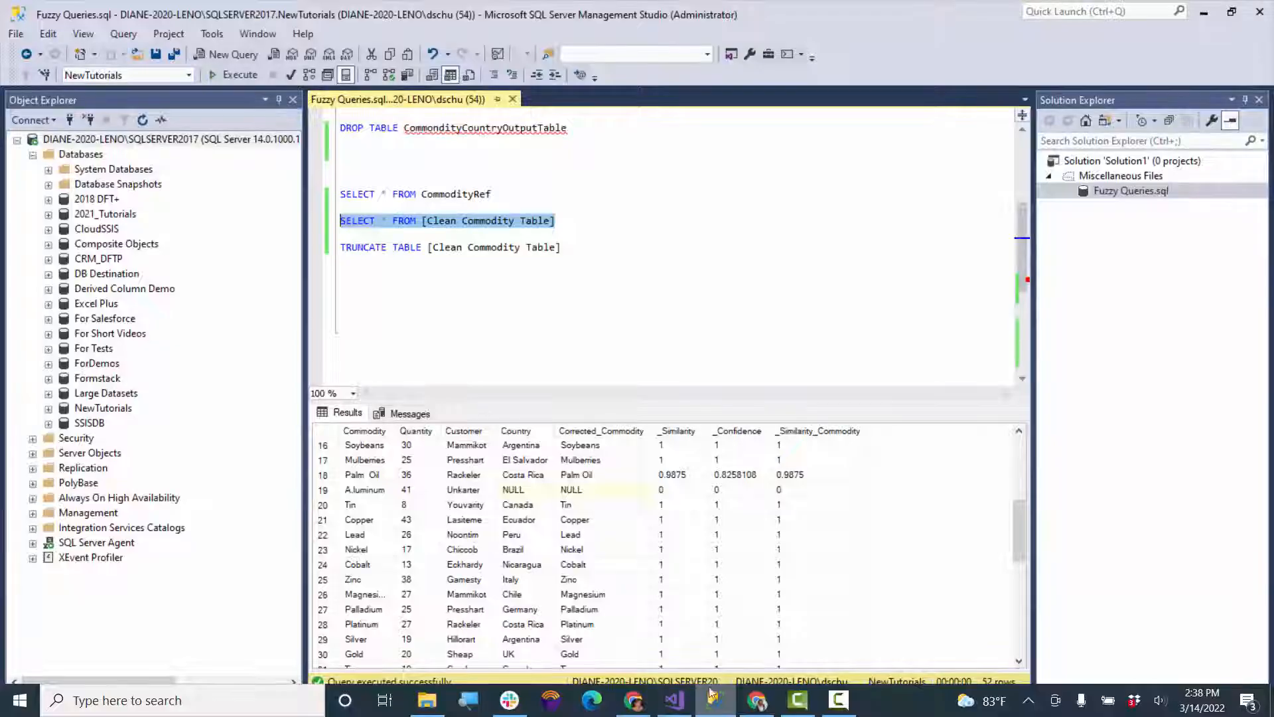
{"action": "left_click_drag", "start_coordinate": [564, 249], "coordinate": [320, 242]}
{"action": "key", "text": "F5"}
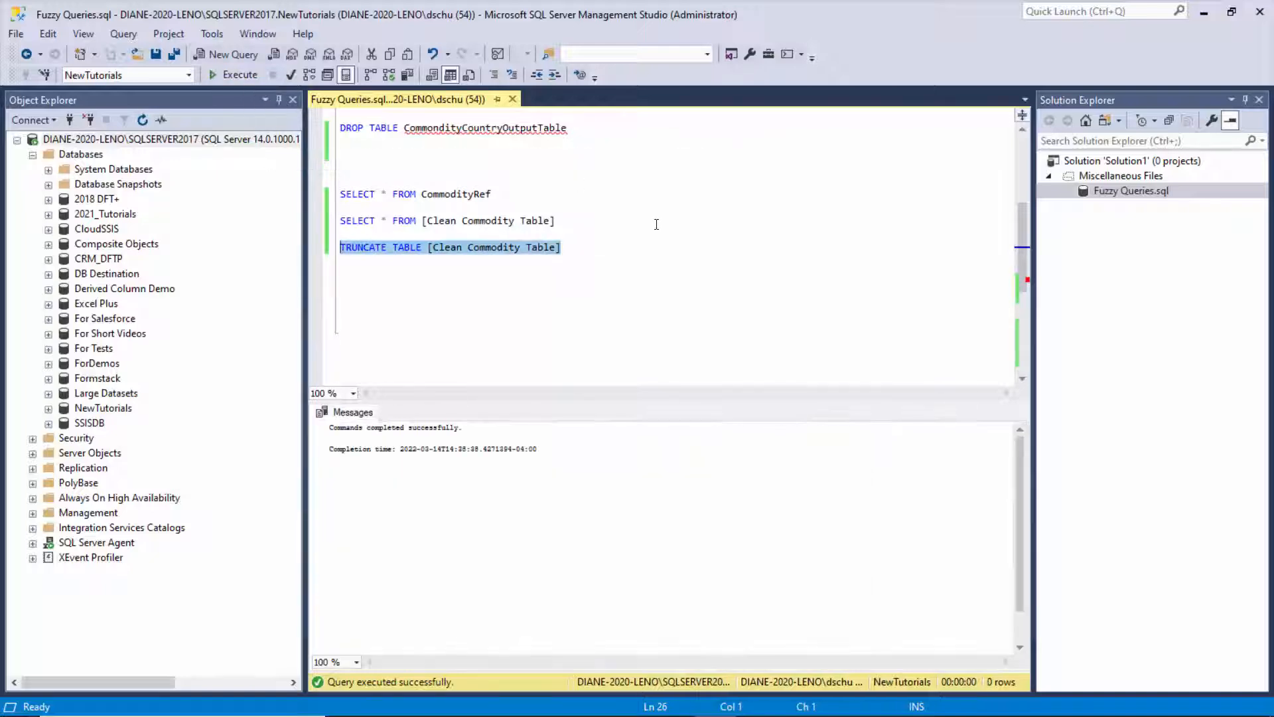
{"action": "left_click_drag", "start_coordinate": [561, 219], "coordinate": [337, 221]}
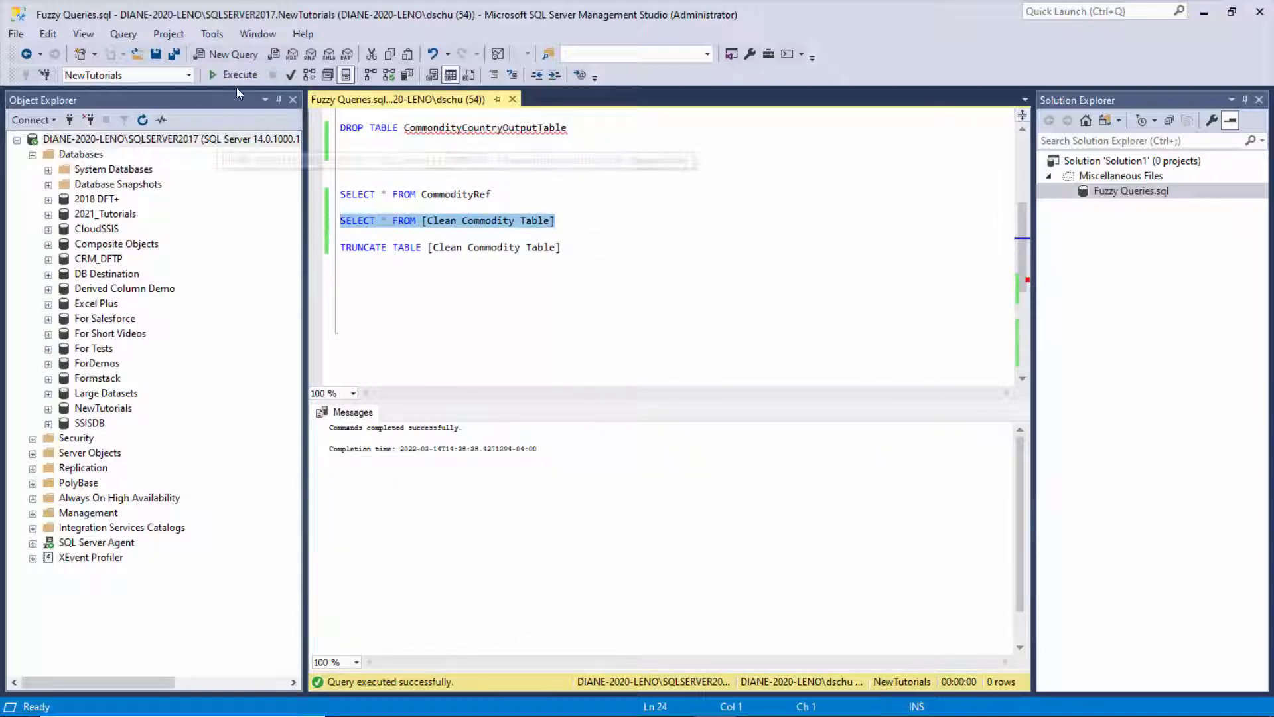
{"action": "left_click", "coordinate": [241, 69]}
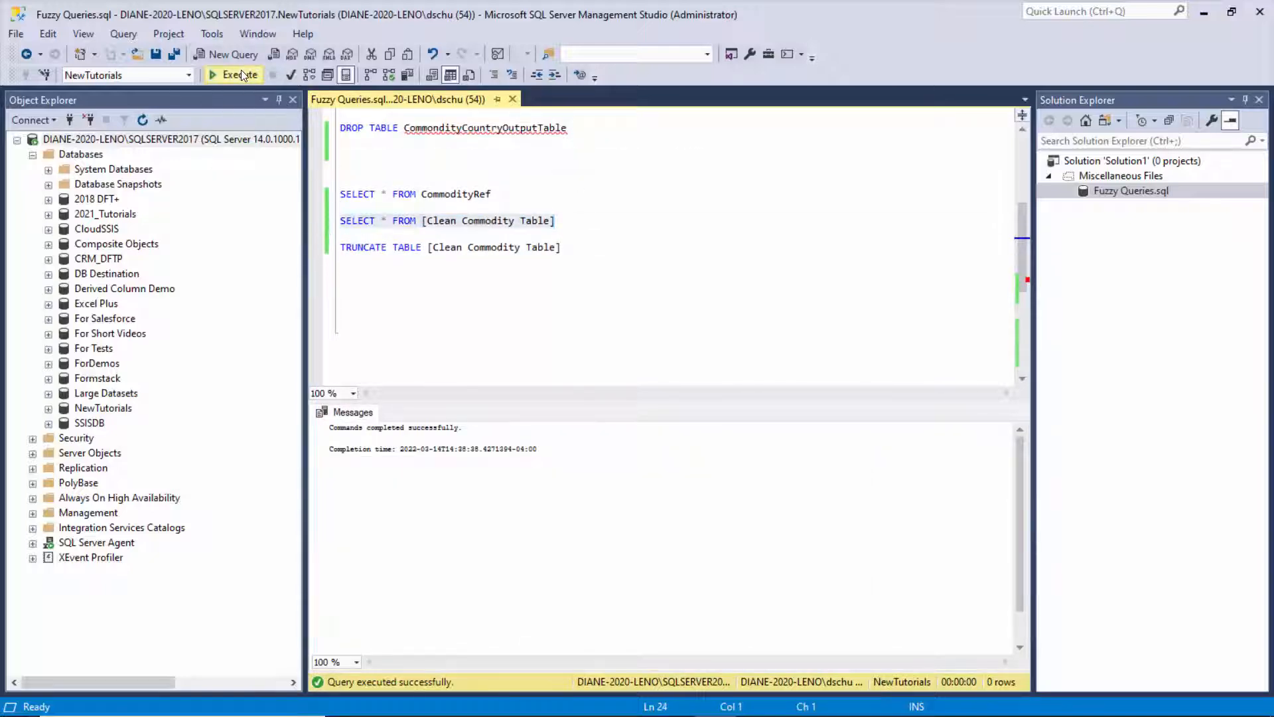
Step: Return to Visual Studio, execute the Demo - Fuzzy Lookup.dtsx package and stop debugging once the run ends
{"action": "left_click", "coordinate": [1204, 12]}
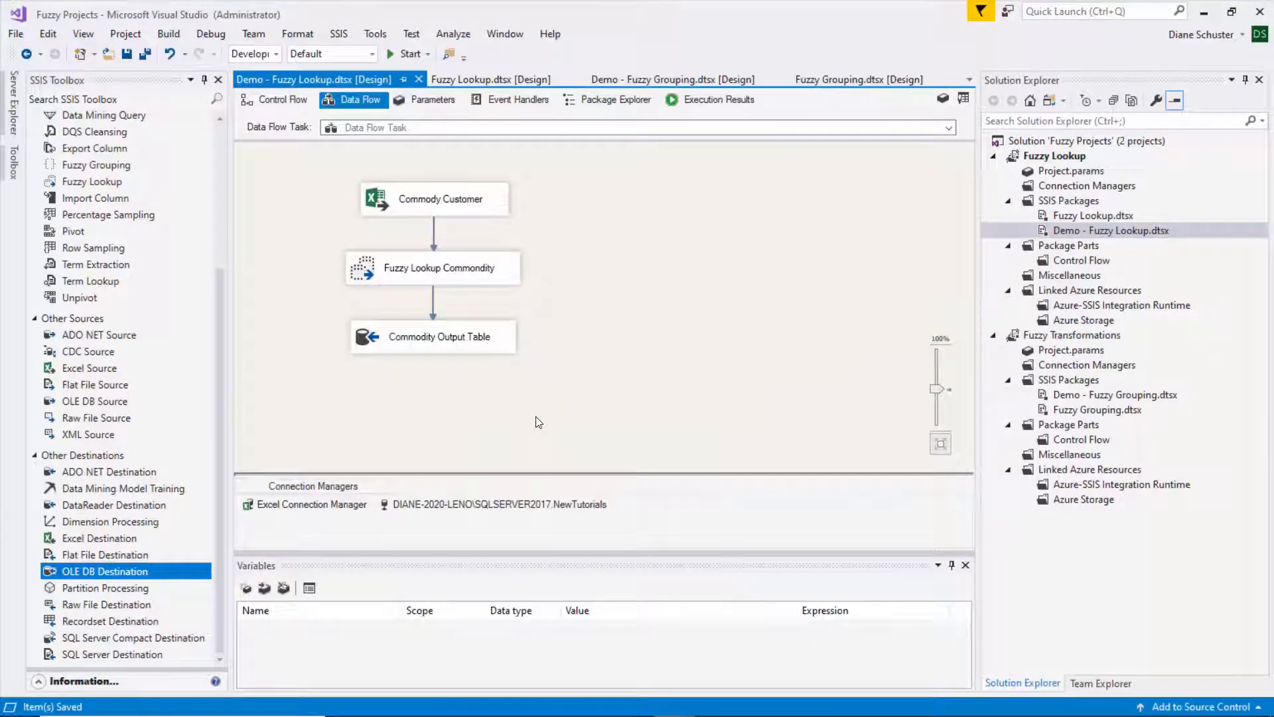
{"action": "right_click", "coordinate": [1057, 231]}
{"action": "left_click", "coordinate": [850, 299]}
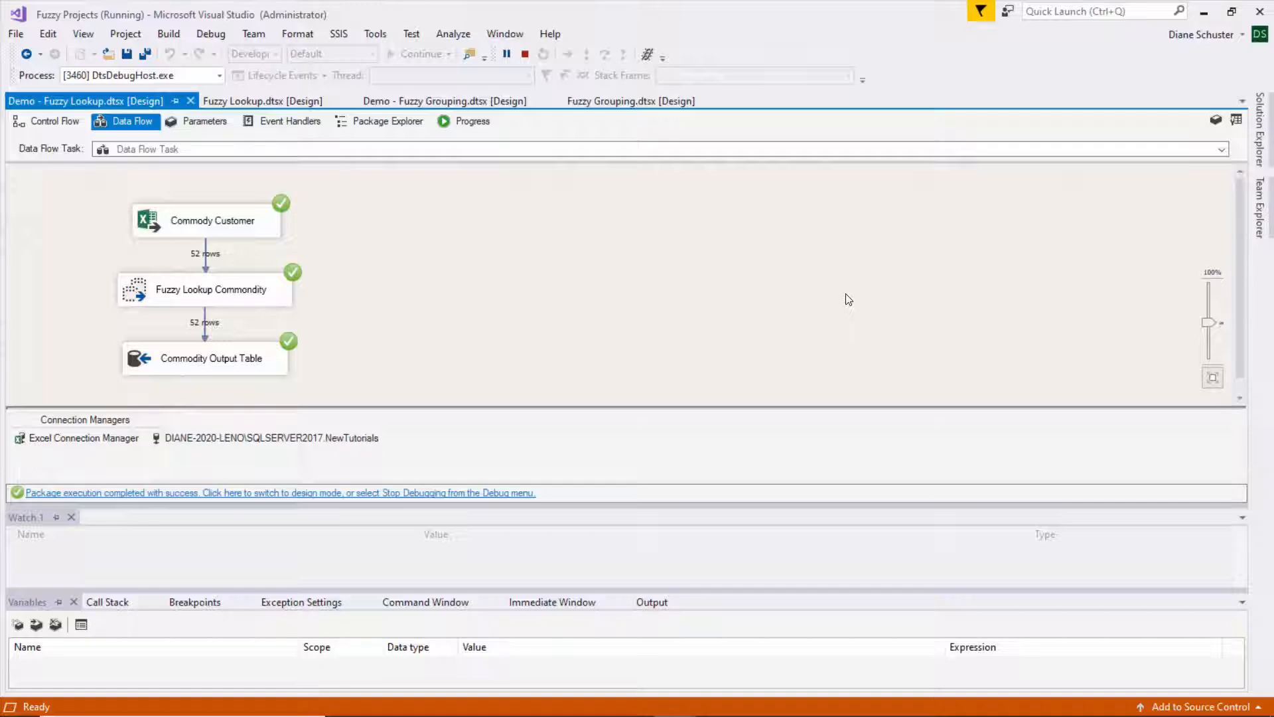
{"action": "left_click", "coordinate": [525, 53]}
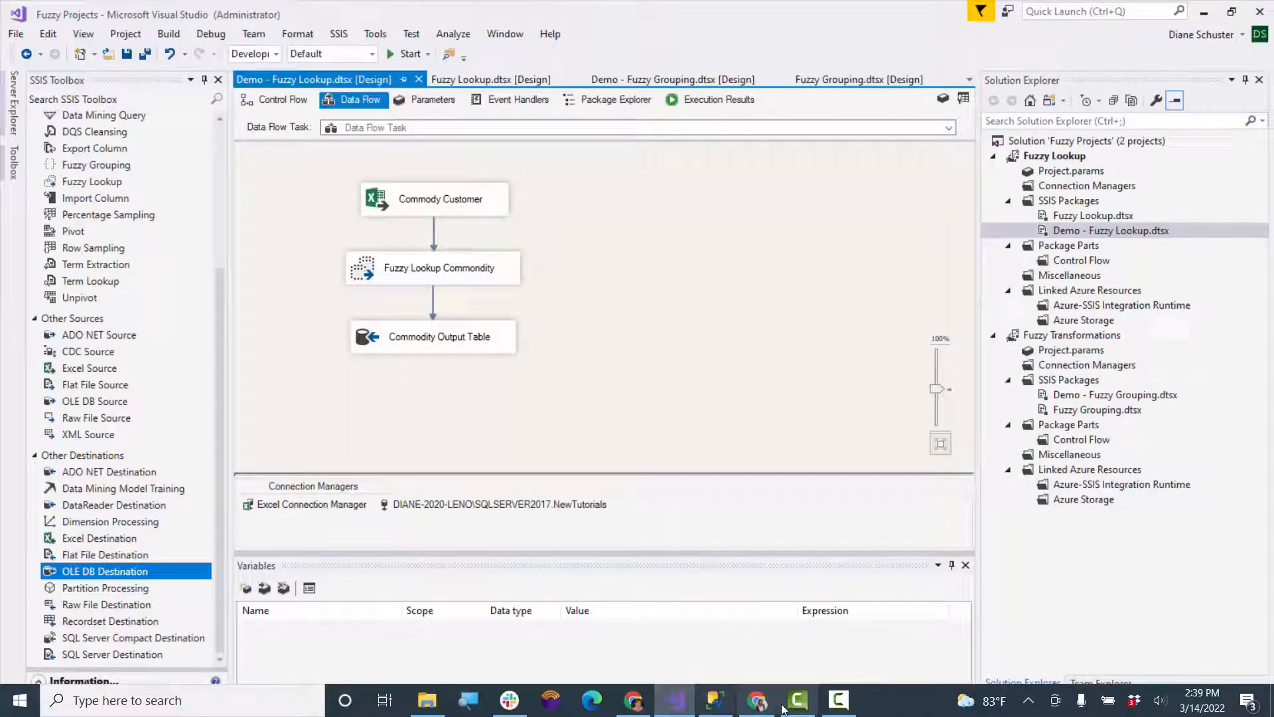
Step: Switch to SQL Server Management Studio, rerun the SELECT query on [Clean Commodity Table] and examine the corrected commodities and similarity scores
{"action": "left_click", "coordinate": [712, 705]}
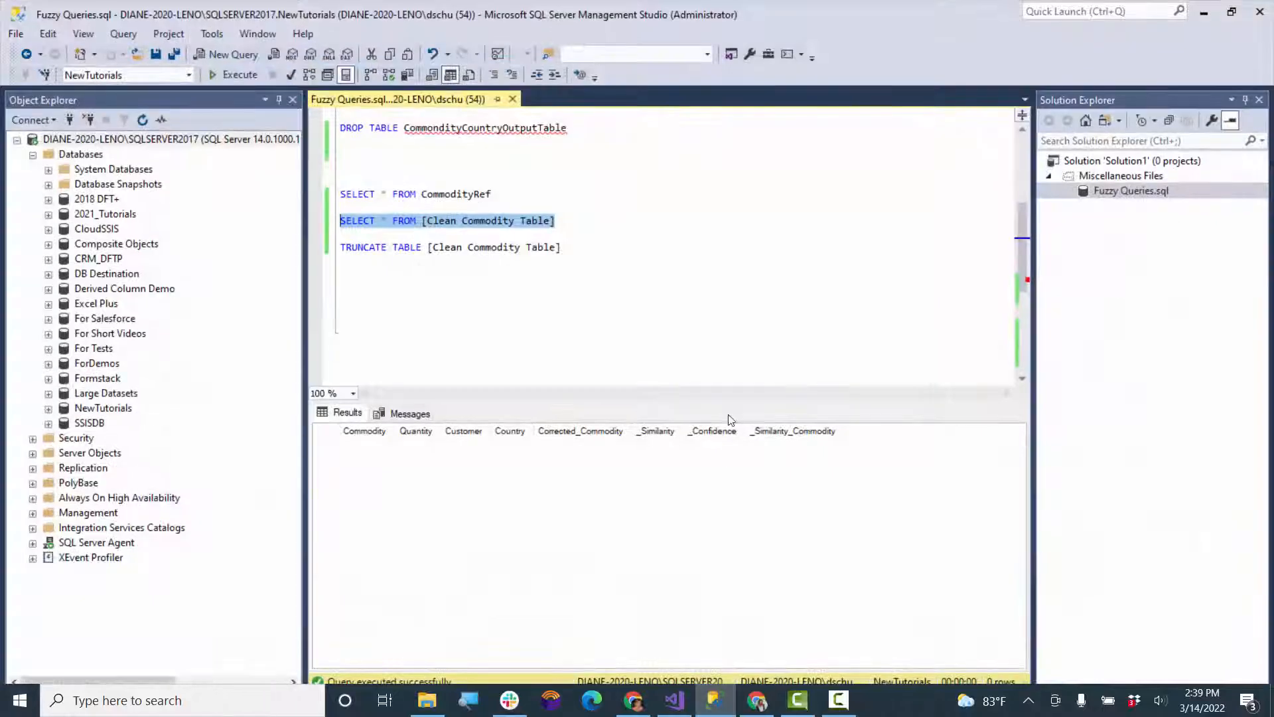
{"action": "left_click", "coordinate": [233, 75]}
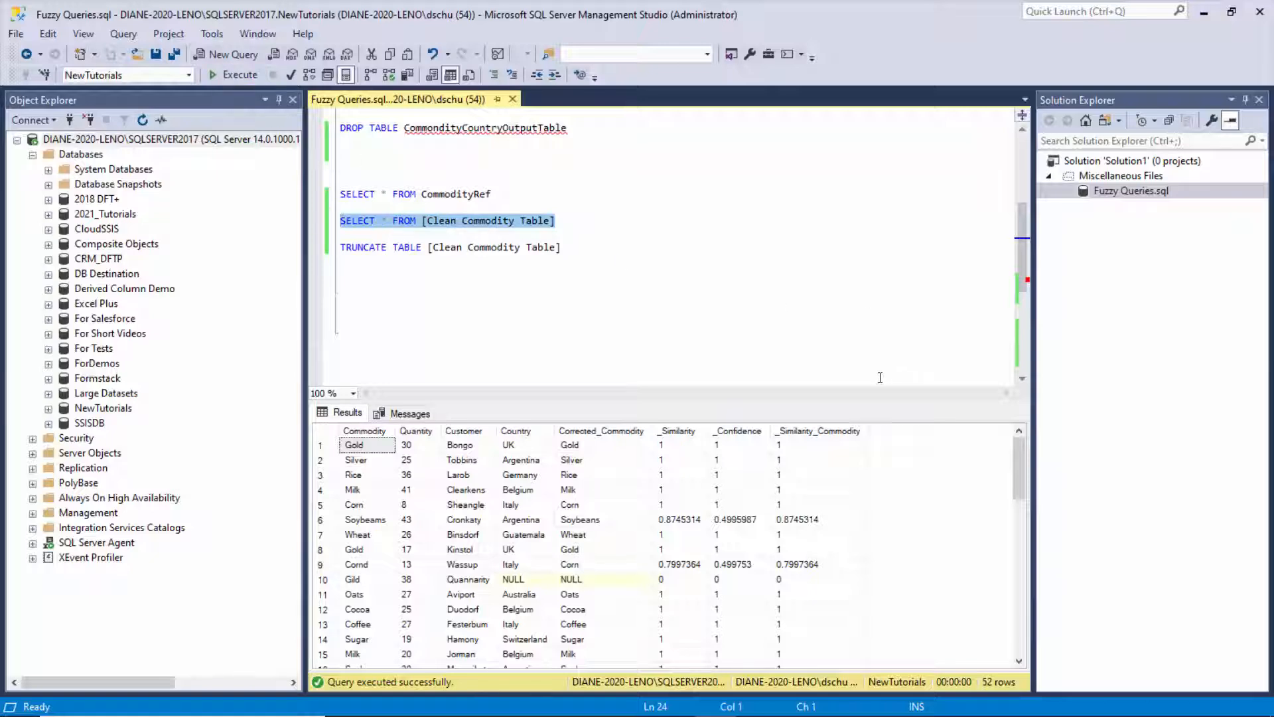
{"action": "scroll", "coordinate": [882, 372], "scroll_direction": "down", "scroll_amount": 4}
{"action": "scroll", "coordinate": [886, 547], "scroll_direction": "down", "scroll_amount": 2}
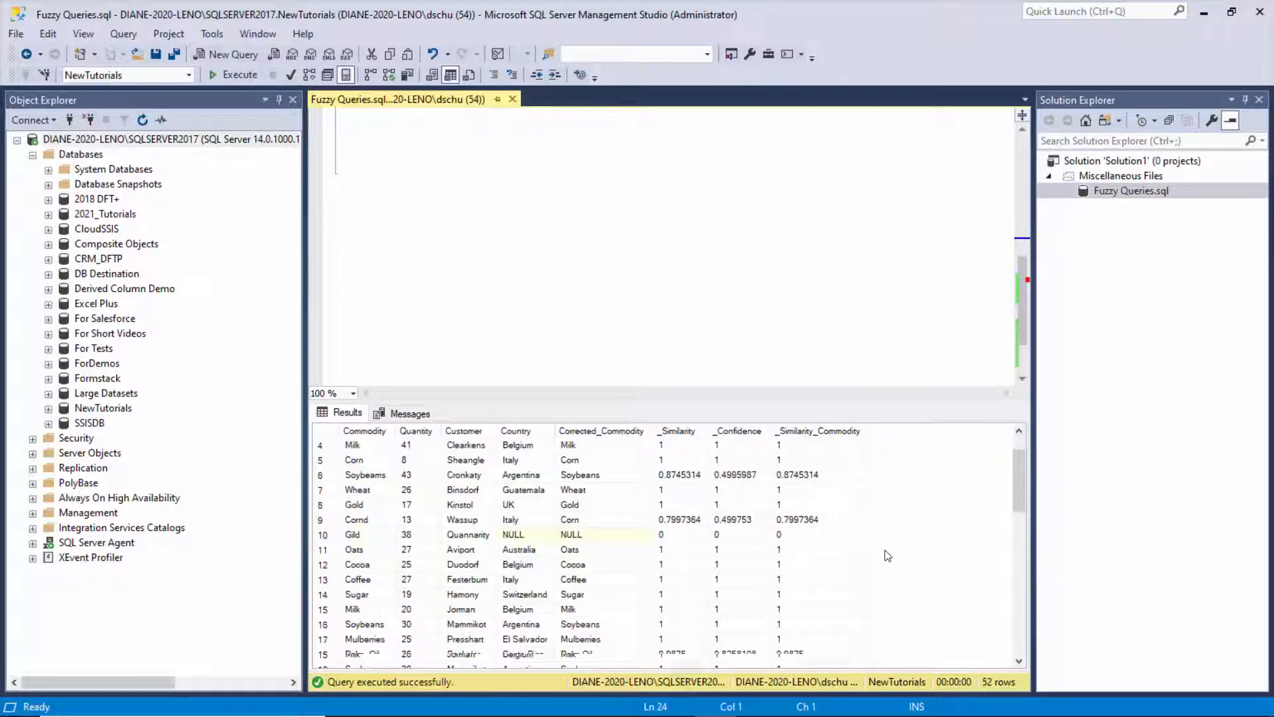